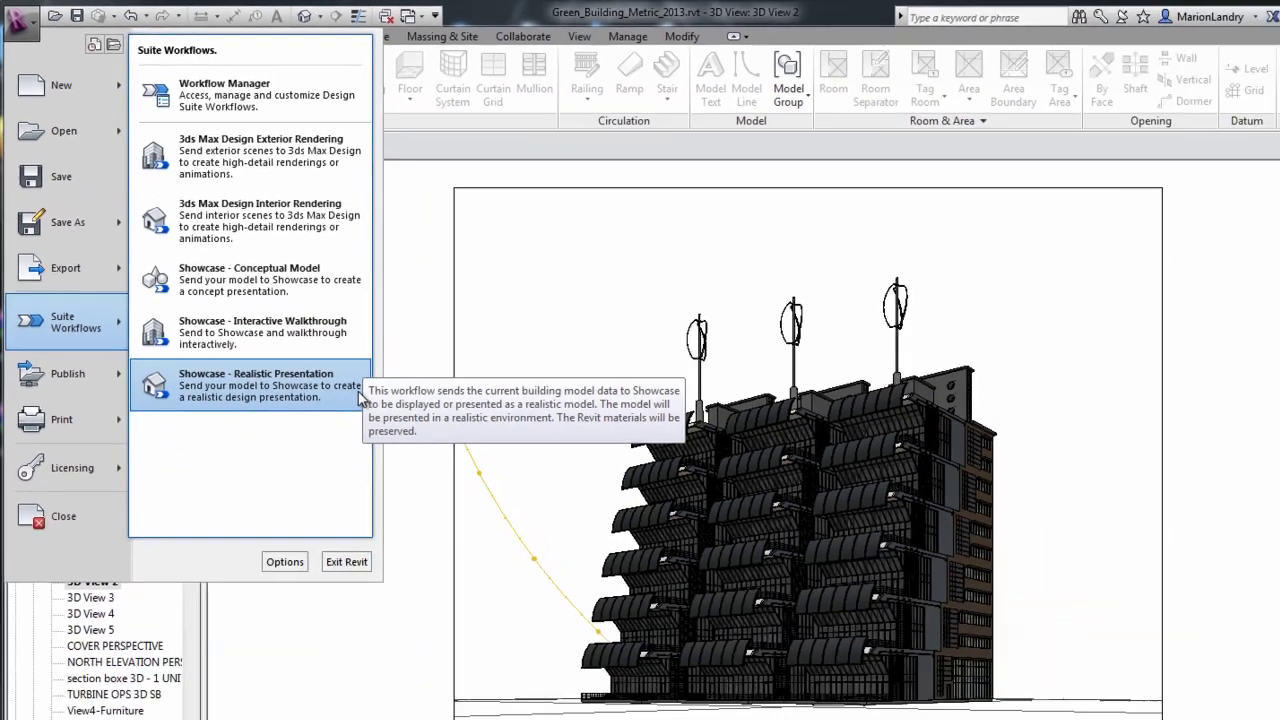
Open the View4-shell interior view and review its Visibility/Graphics categories without changes
click(99, 521)
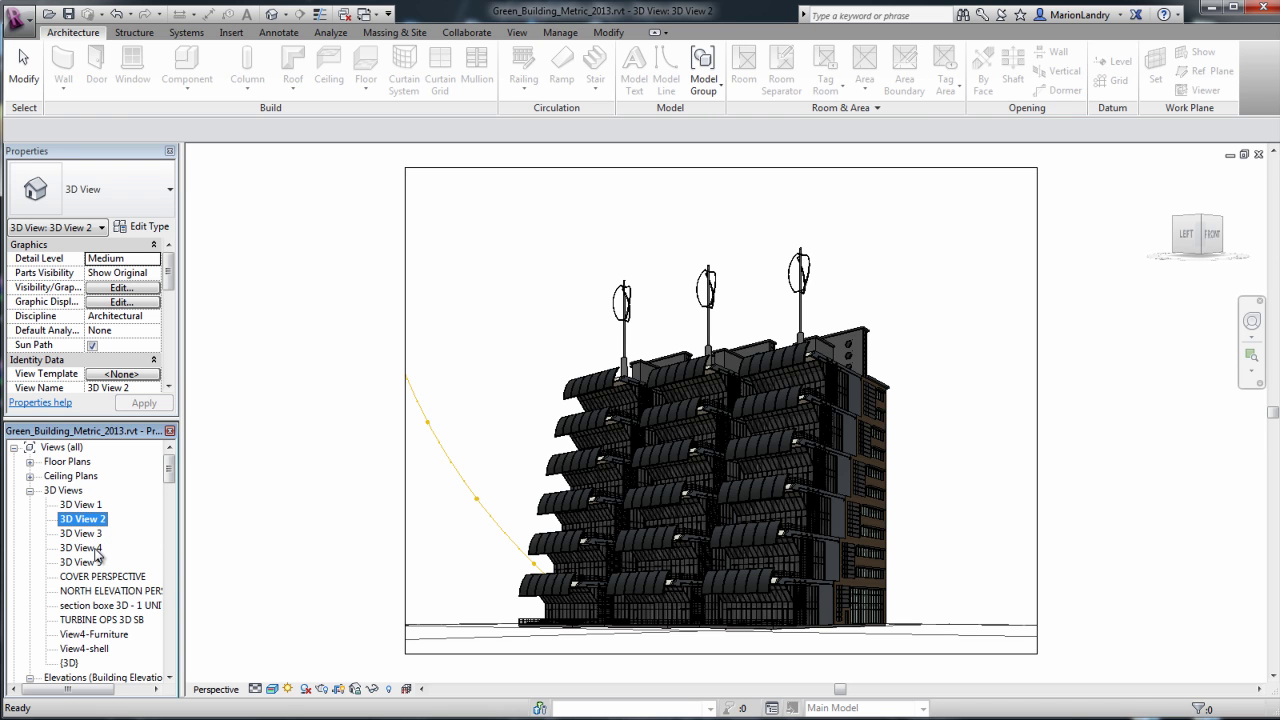
double_click(92, 650)
click(517, 32)
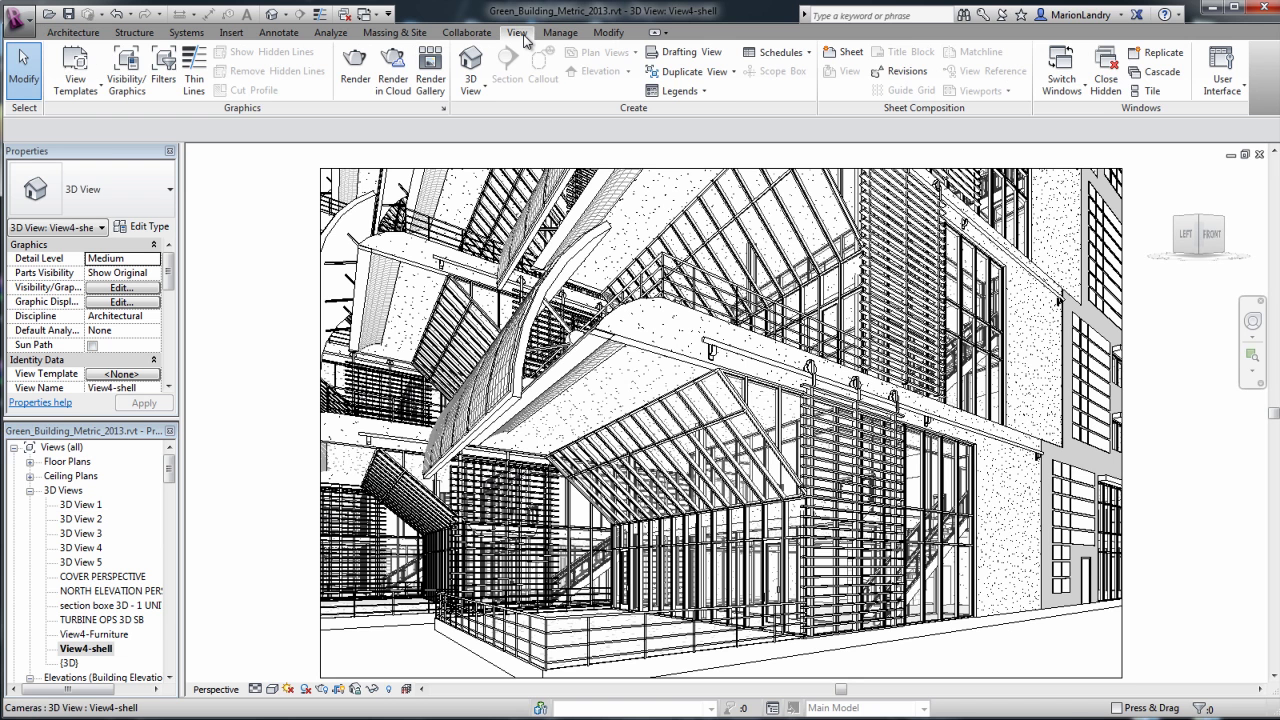
click(131, 85)
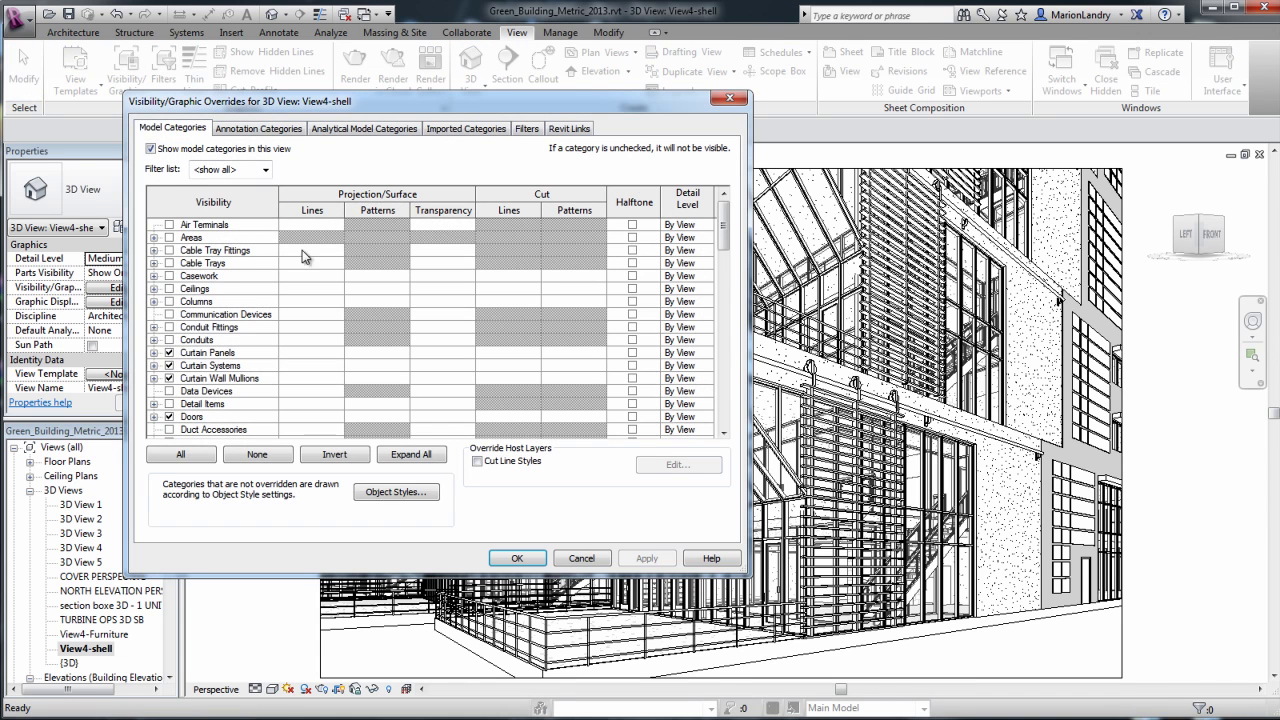
drag(723, 215, 713, 309)
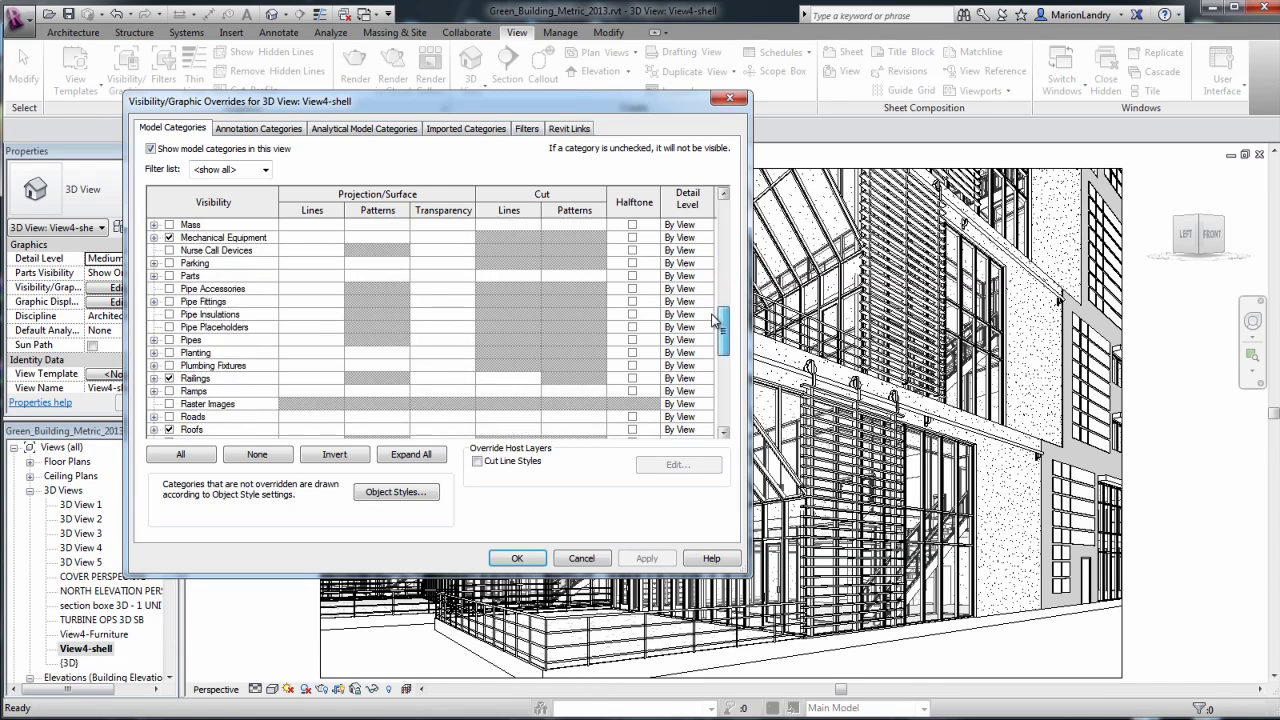
drag(713, 309, 714, 415)
click(517, 558)
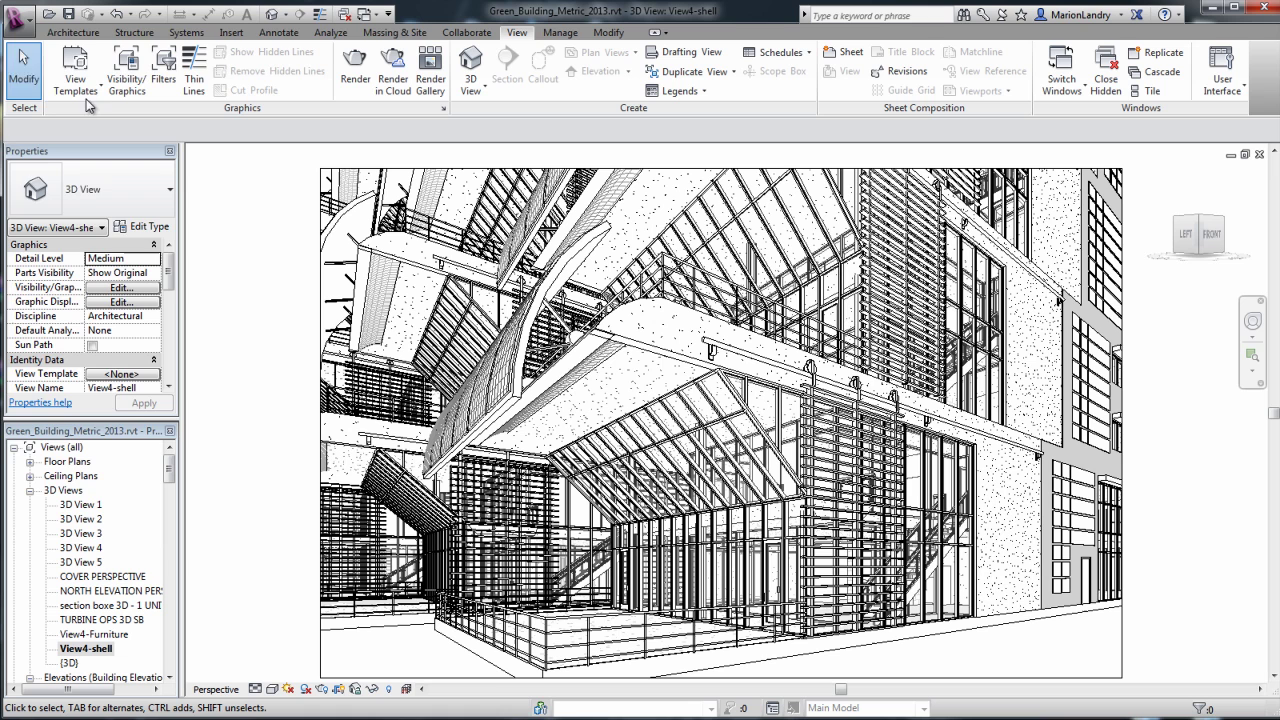
Export the View4-shell model to Showcase using the Realistic Presentation suite workflow
click(16, 20)
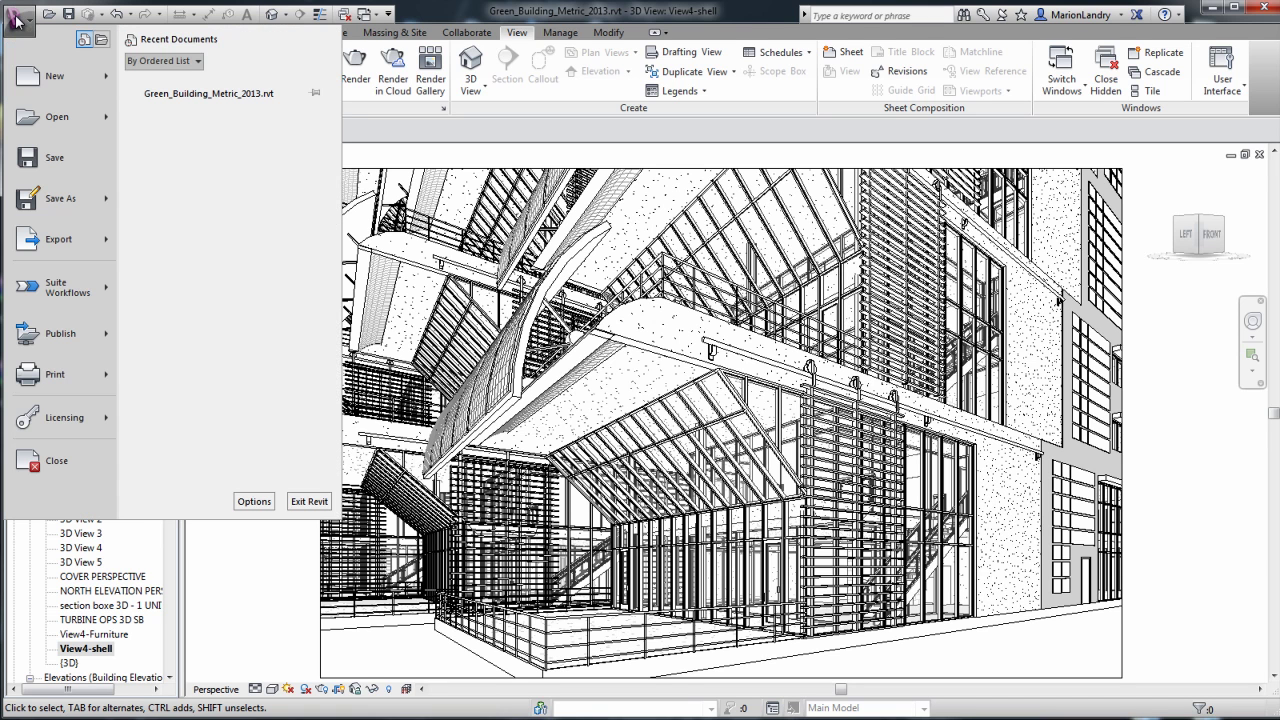
mouse_move(60, 287)
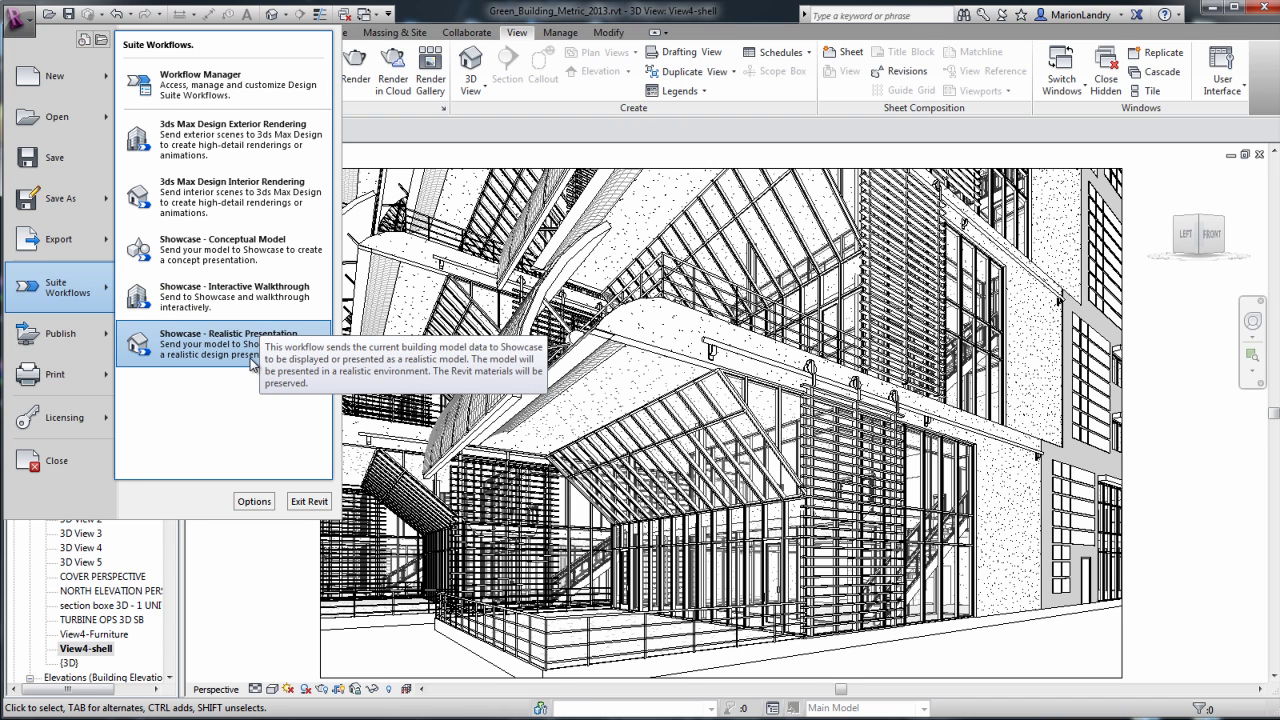
click(252, 364)
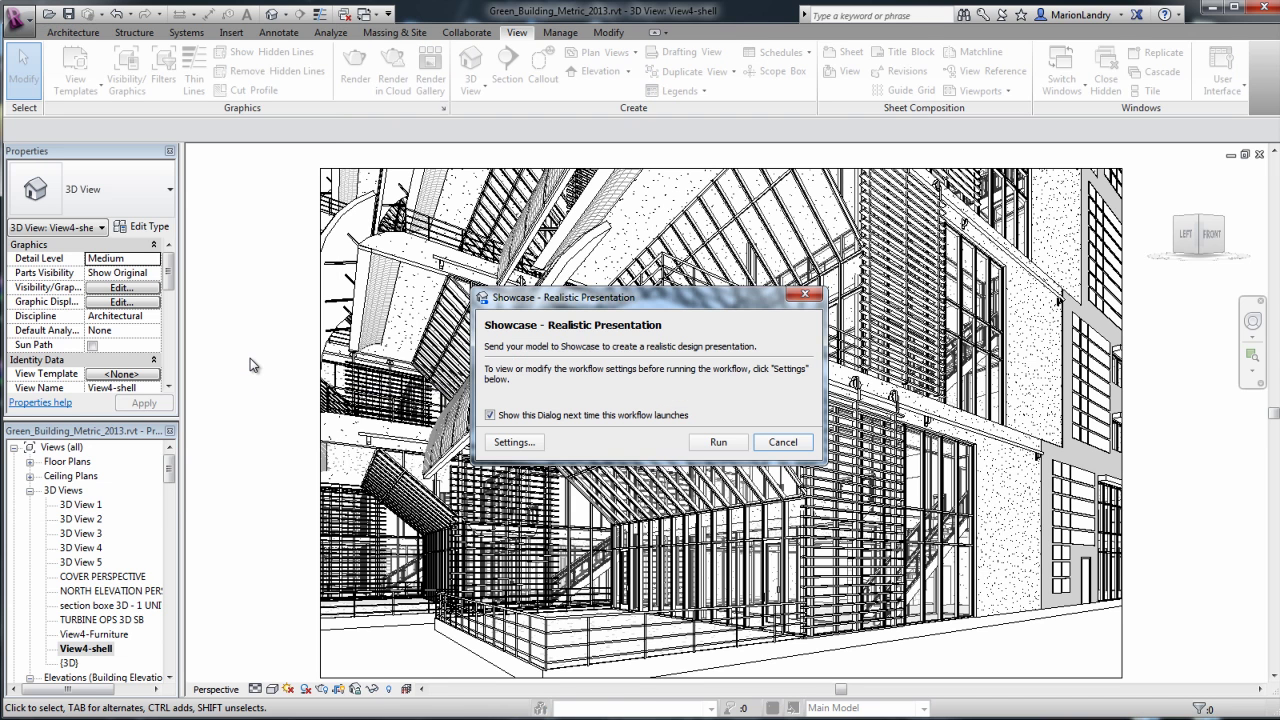
click(713, 443)
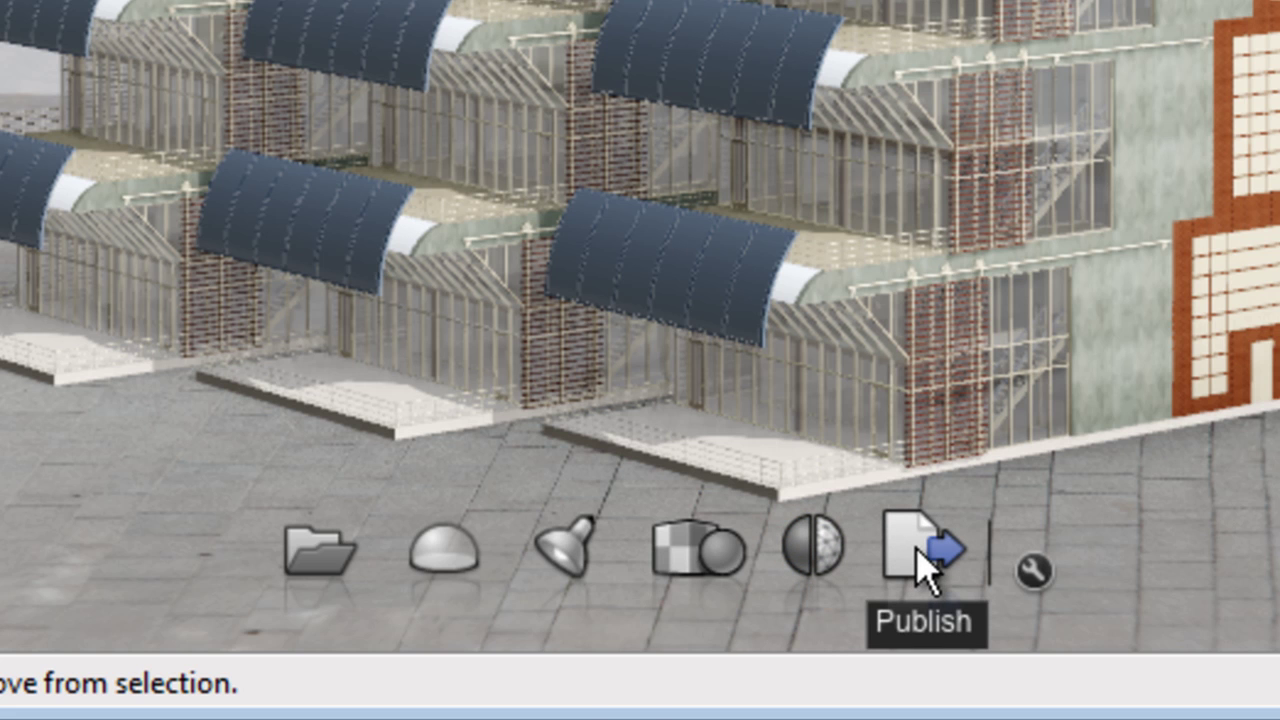
Browse the recent-files gallery through sample scenes like Engine, Watch and Technicon
click(326, 553)
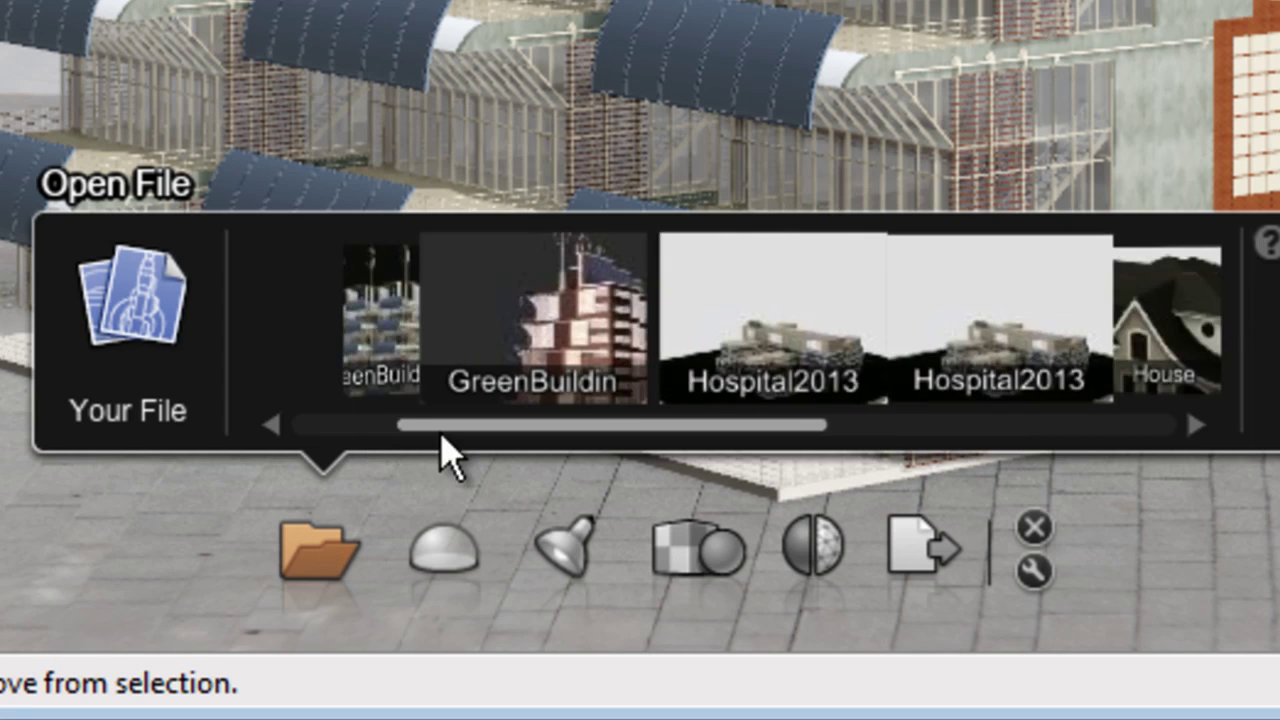
drag(441, 434, 512, 440)
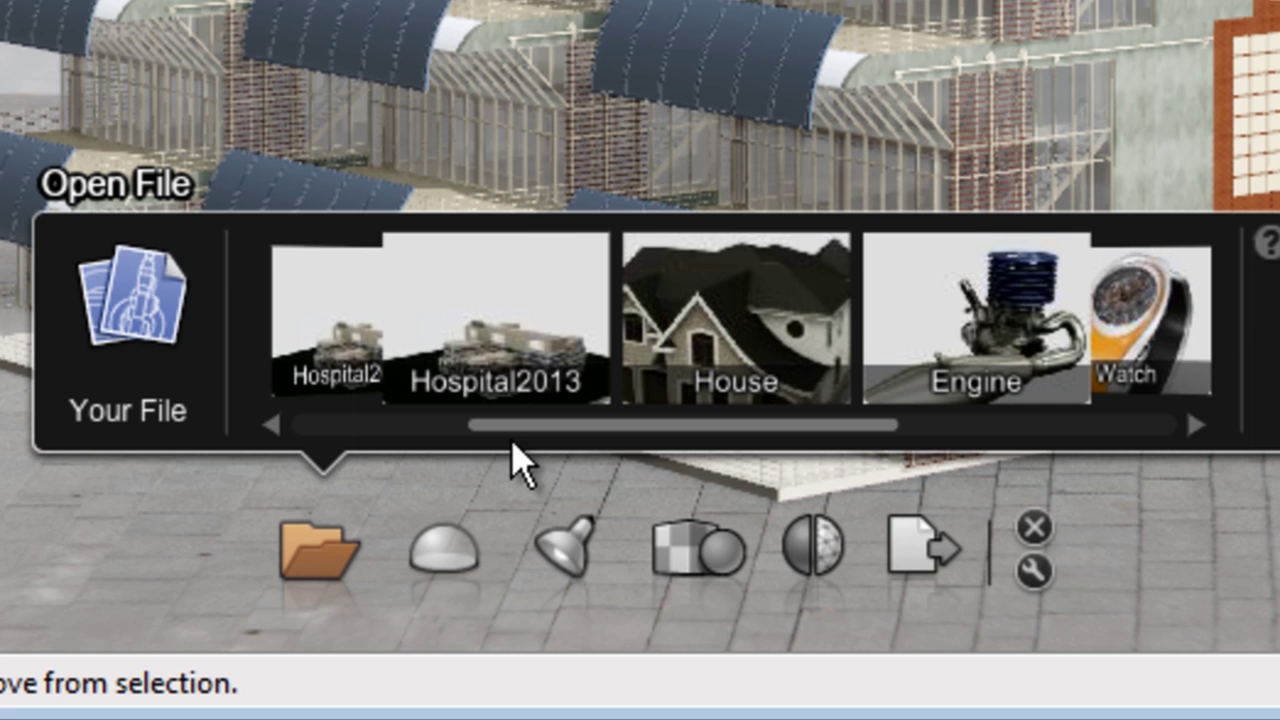
drag(551, 429, 900, 440)
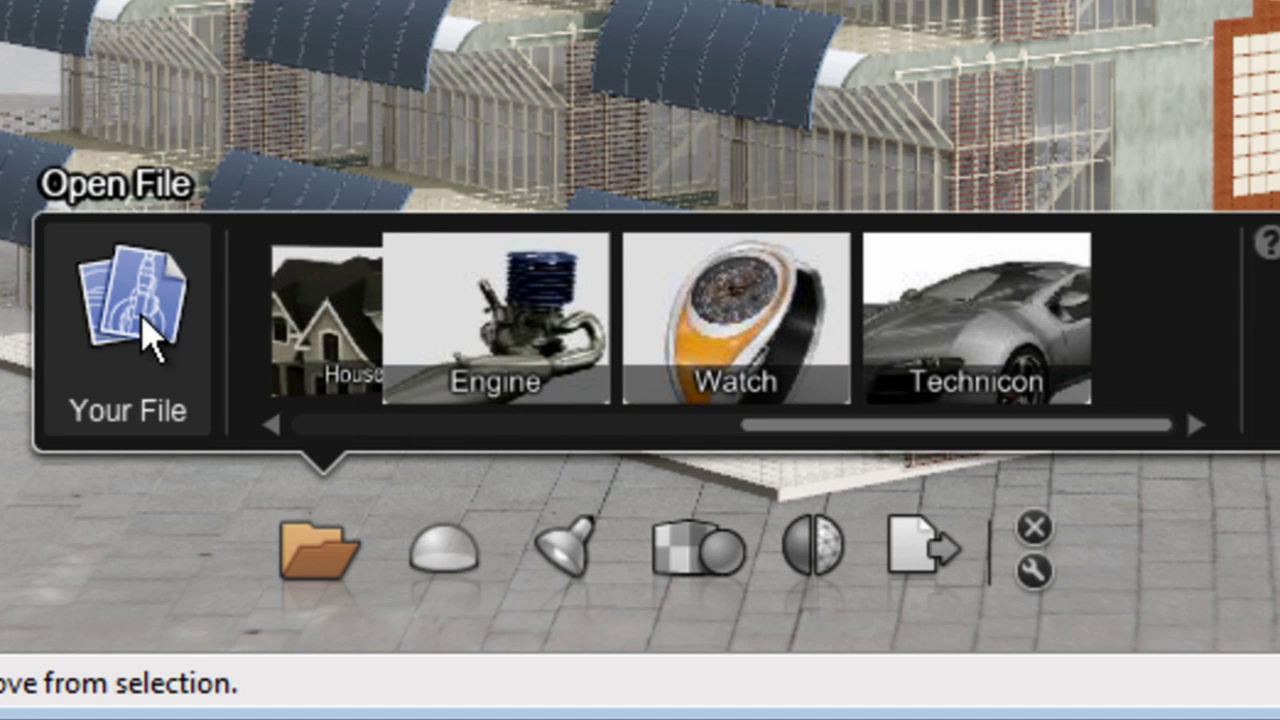
Turn the building to a frontal view and apply the ID Bloom lighting environment
click(457, 565)
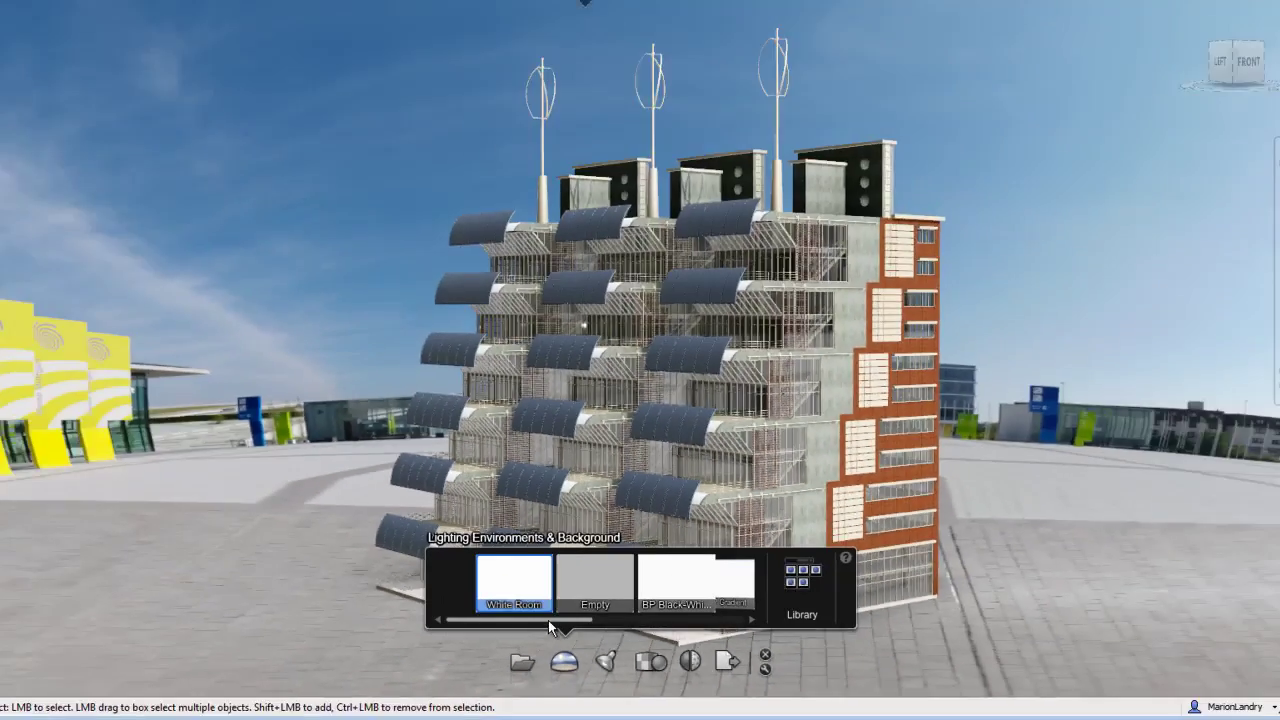
scroll(652, 416, up, 5)
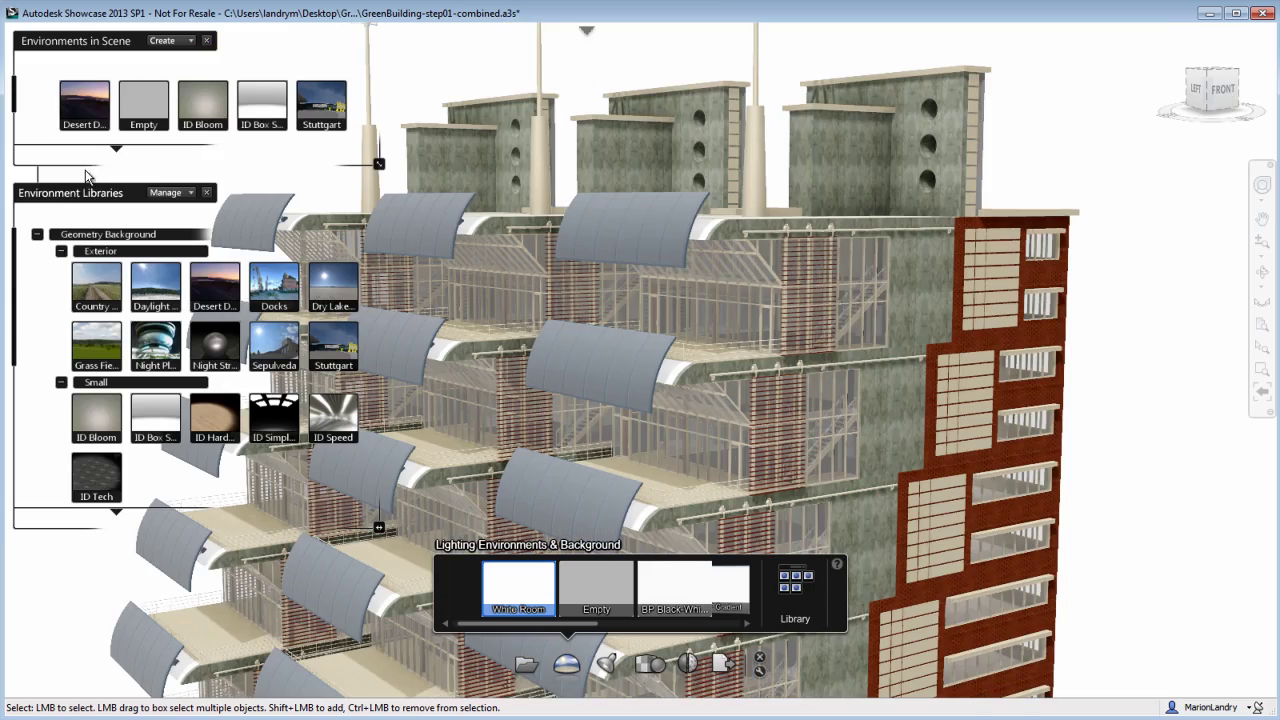
scroll(591, 484, up, 3)
mouse_move(591, 484)
mouse_down()
mouse_move(803, 387)
mouse_move(887, 380)
mouse_move(457, 380)
mouse_up()
click(202, 105)
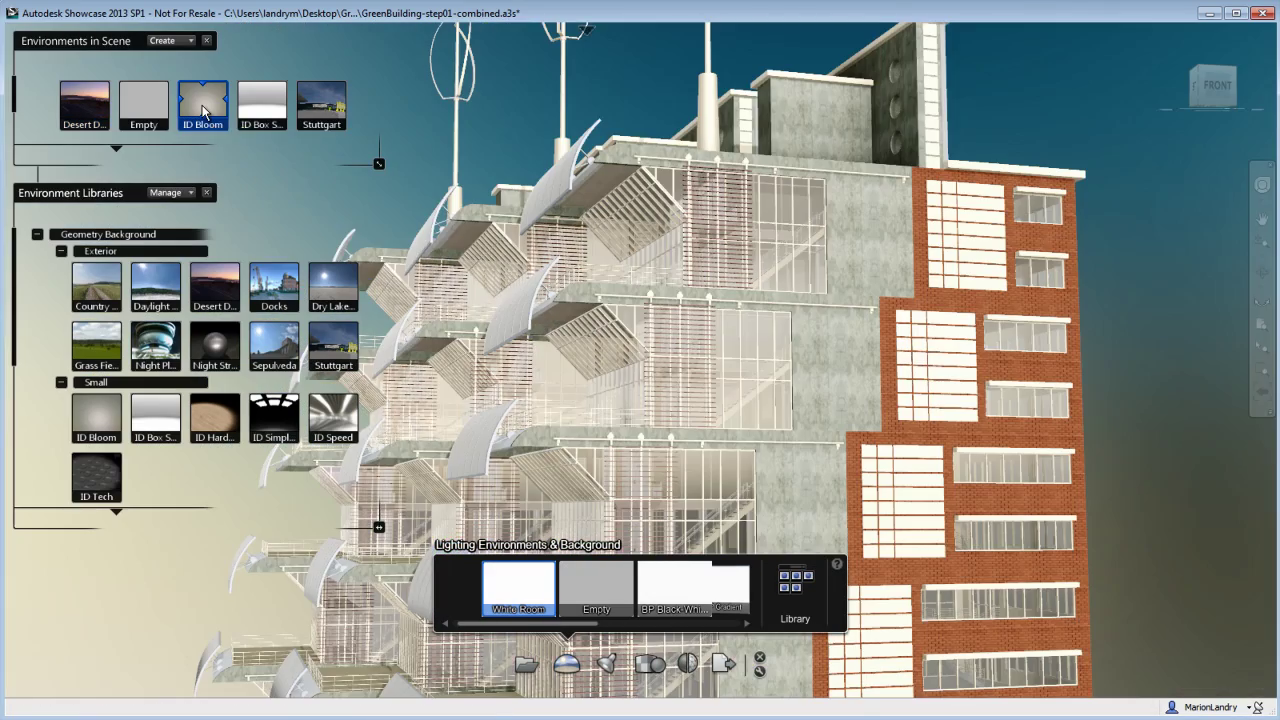
mouse_move(655, 372)
mouse_down()
mouse_move(588, 343)
mouse_move(192, 45)
mouse_up()
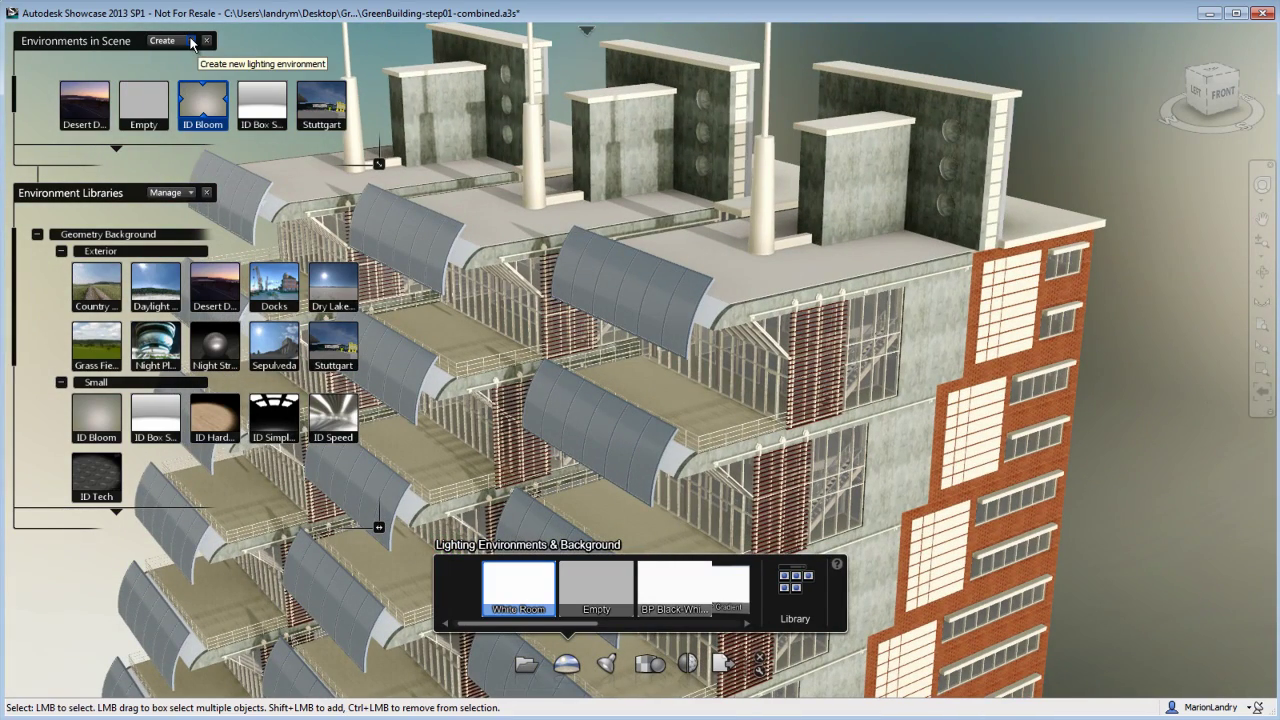
click(192, 43)
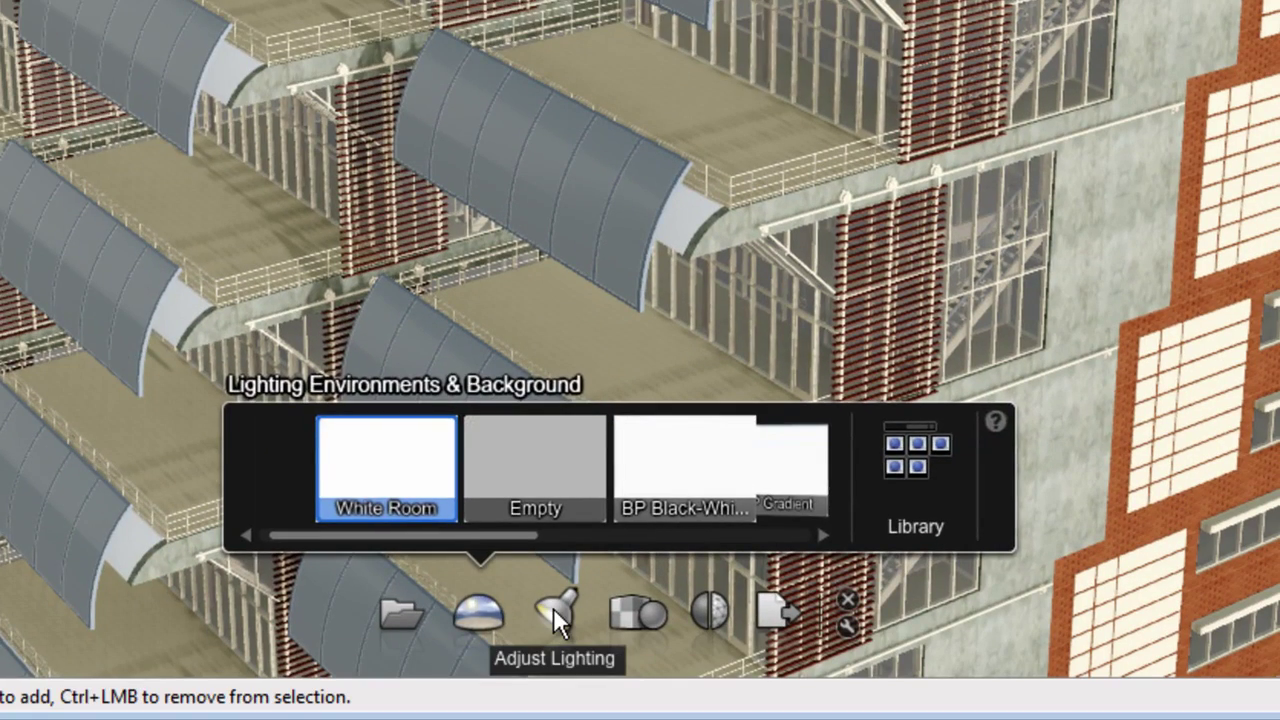
Drag the shadow direction across the building and lower the brightness slightly
click(553, 607)
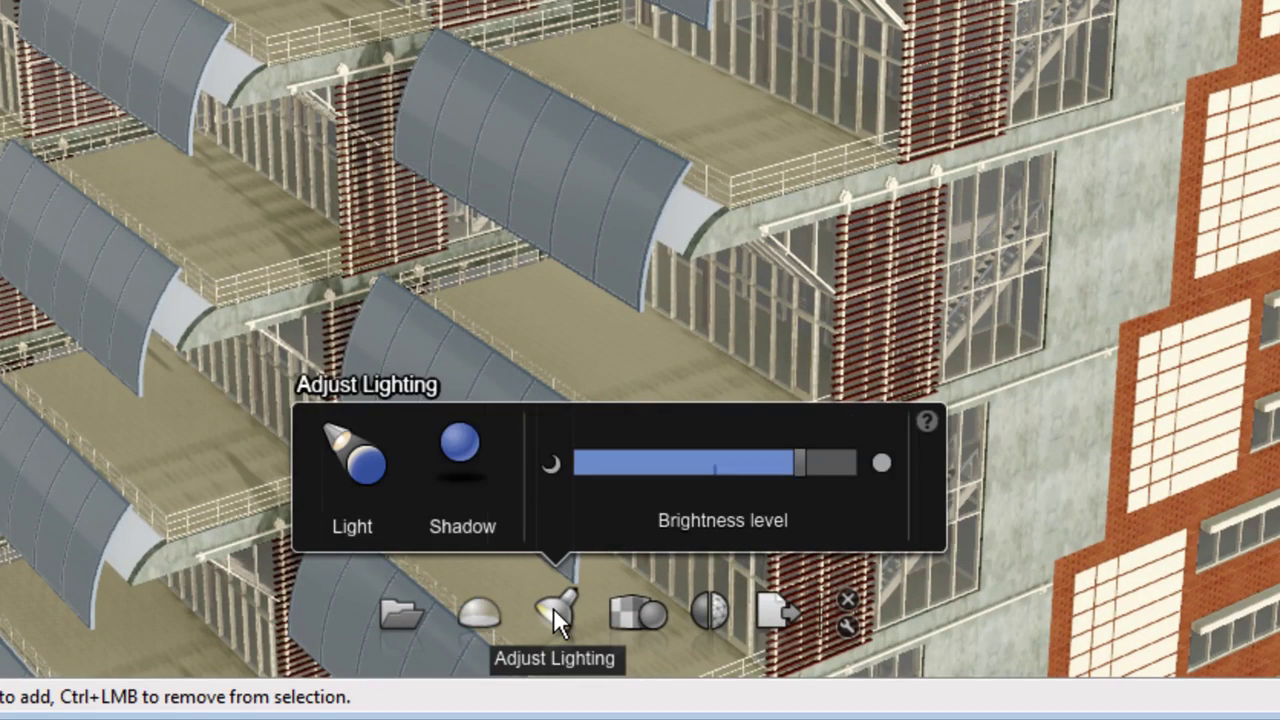
click(445, 454)
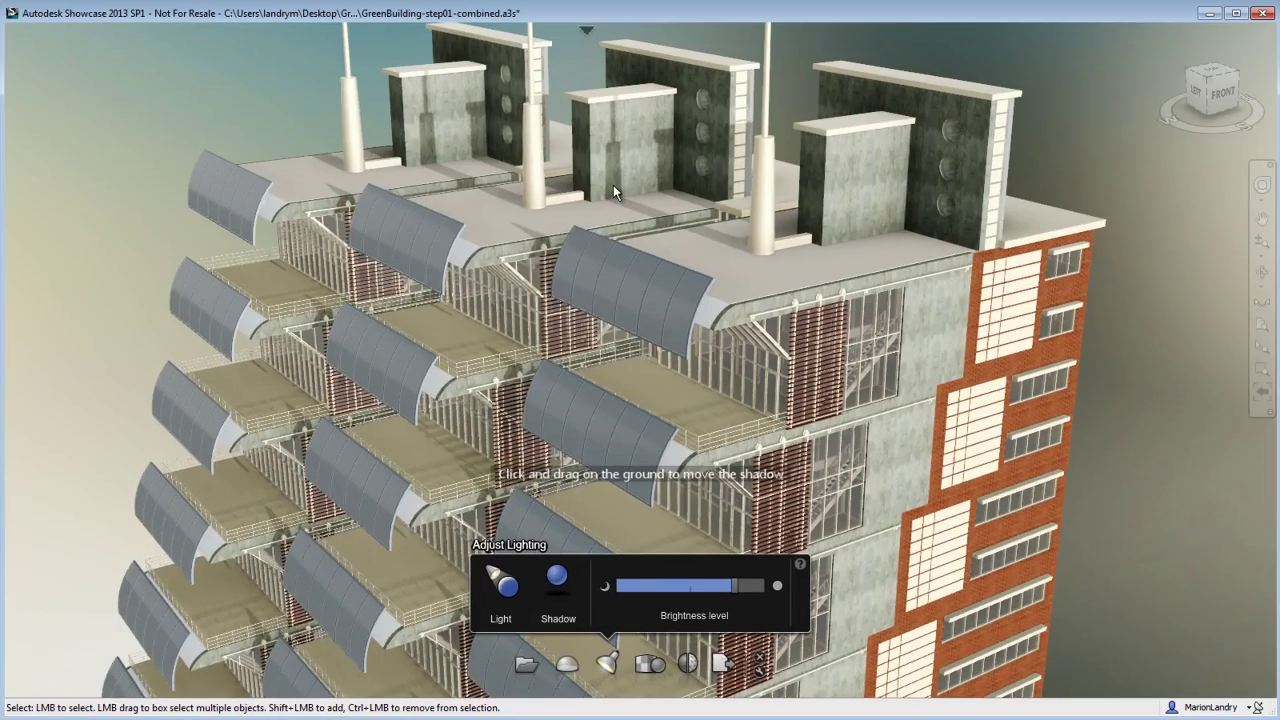
mouse_move(613, 185)
mouse_down()
mouse_move(606, 226)
mouse_move(740, 225)
mouse_move(731, 206)
mouse_move(700, 206)
mouse_up()
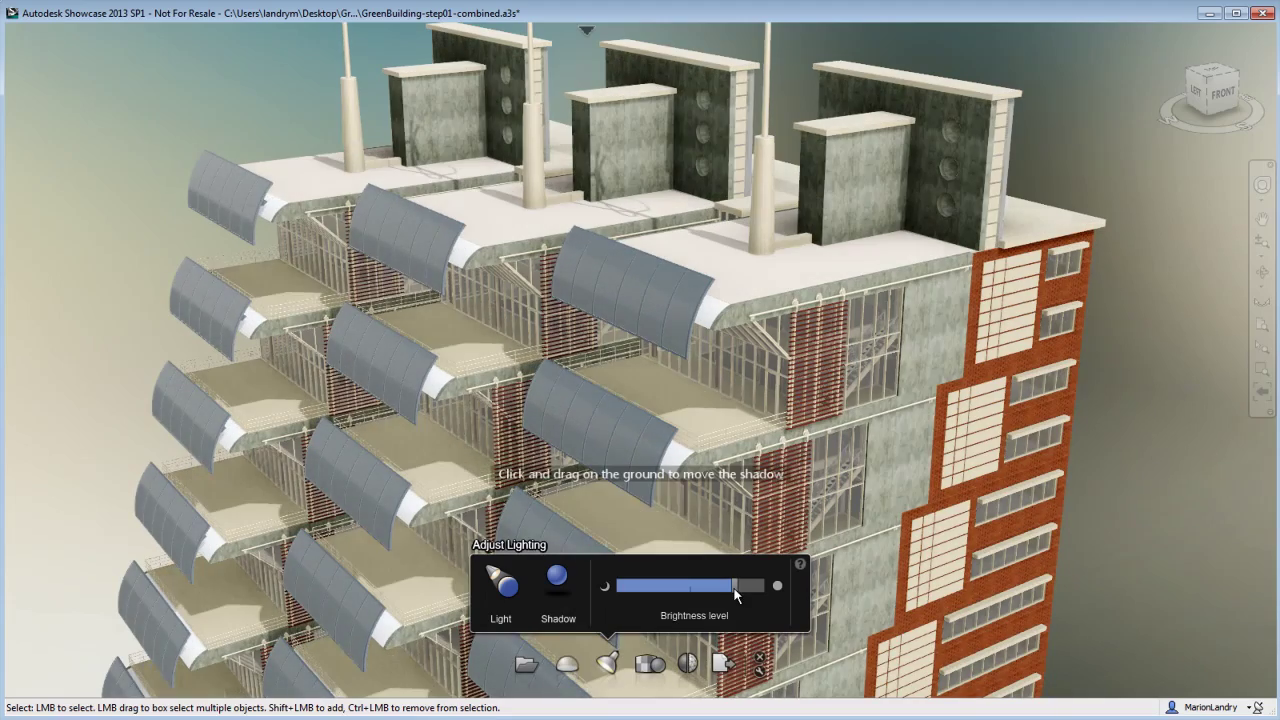
mouse_move(735, 586)
mouse_down()
mouse_move(710, 597)
mouse_move(730, 593)
mouse_up()
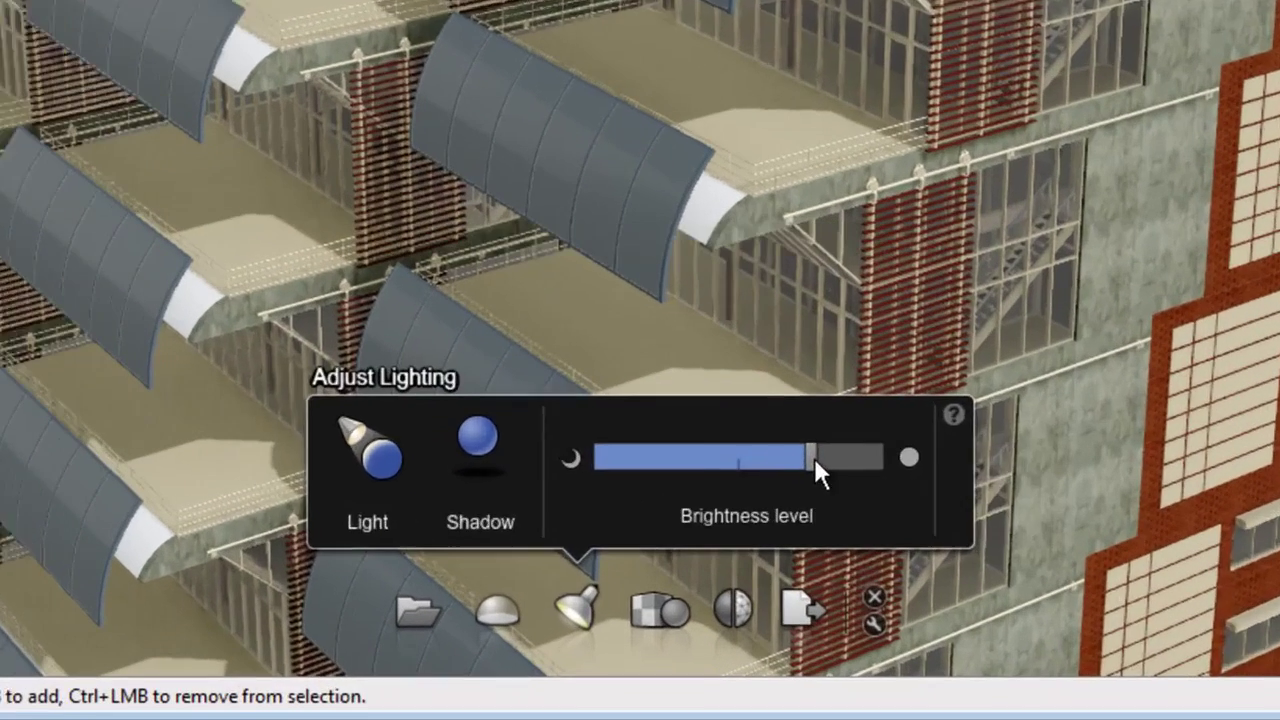
Try Ambient Shadows and Ray Tracing, then settle on the Both Shadows visual style
click(650, 663)
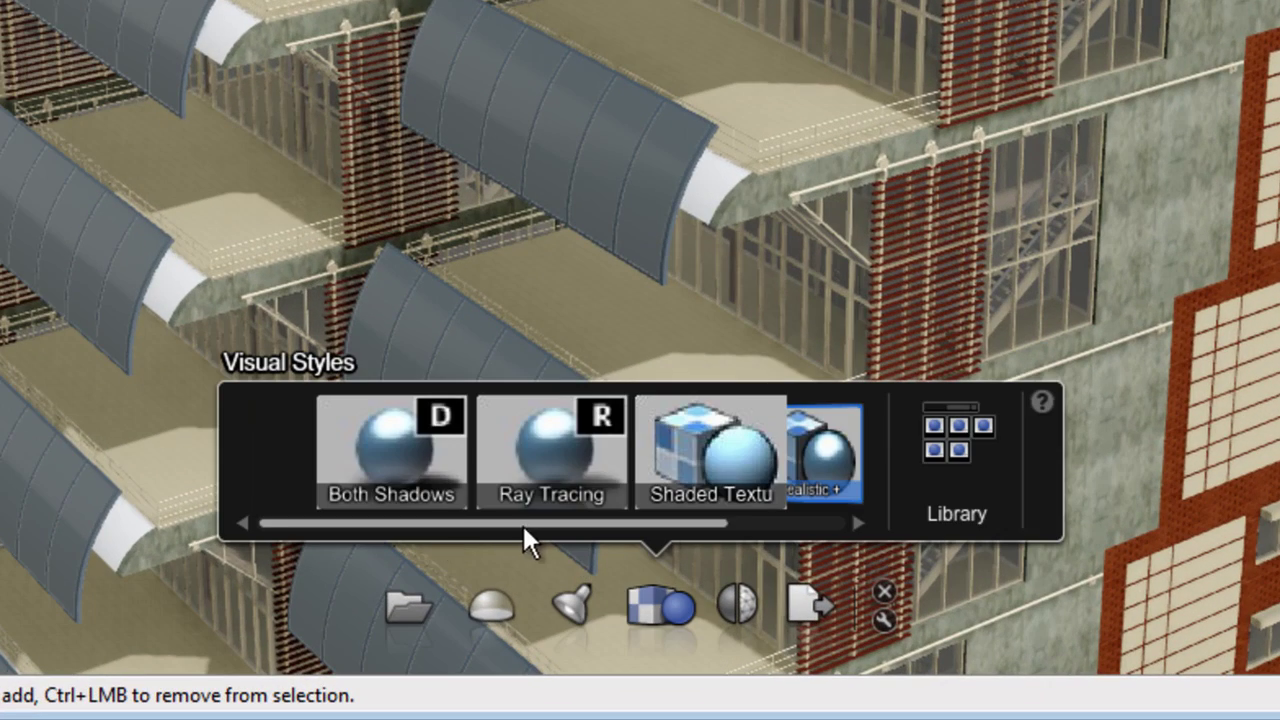
mouse_move(548, 523)
mouse_down()
mouse_move(737, 557)
mouse_move(558, 440)
mouse_up()
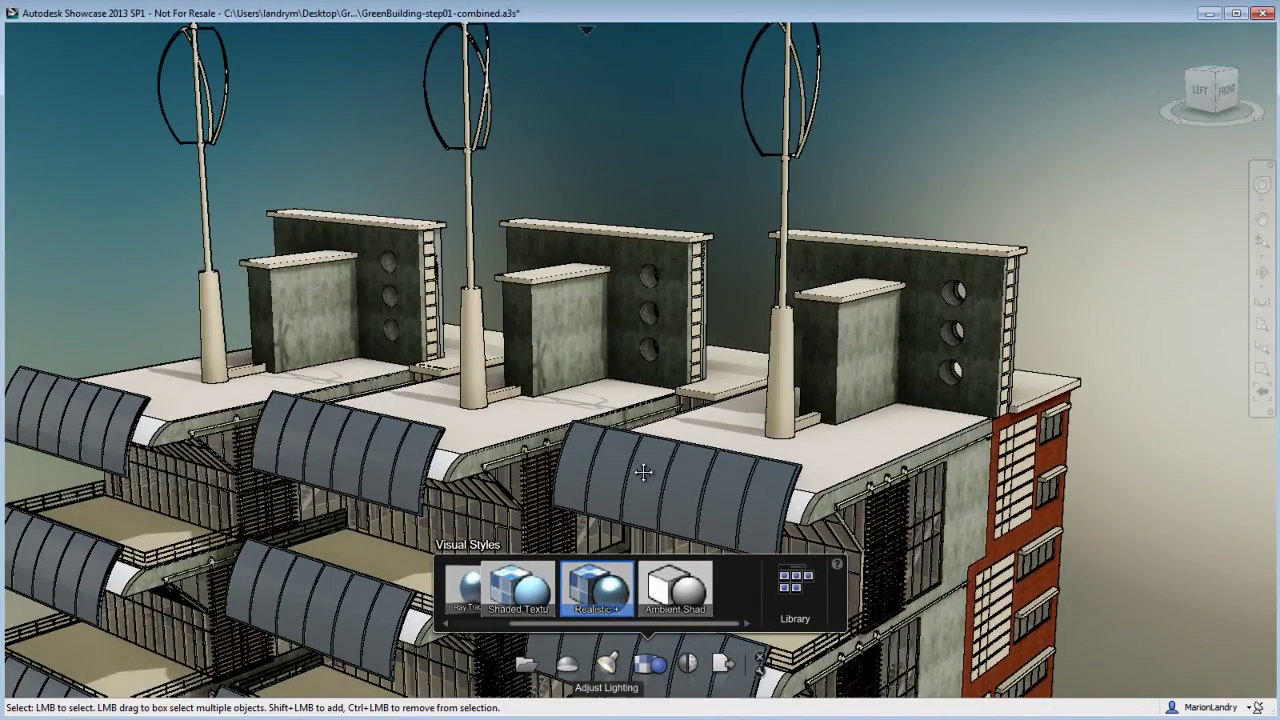
click(675, 588)
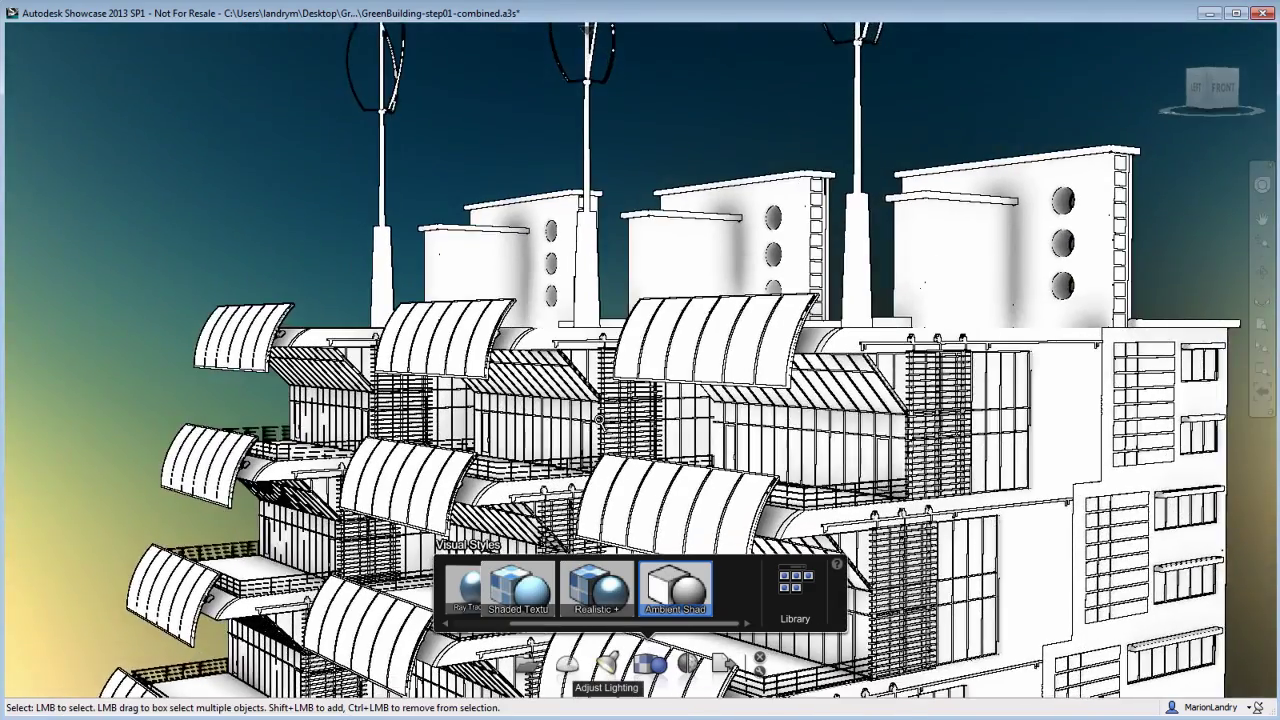
key(r)
scroll(525, 420, up, 5)
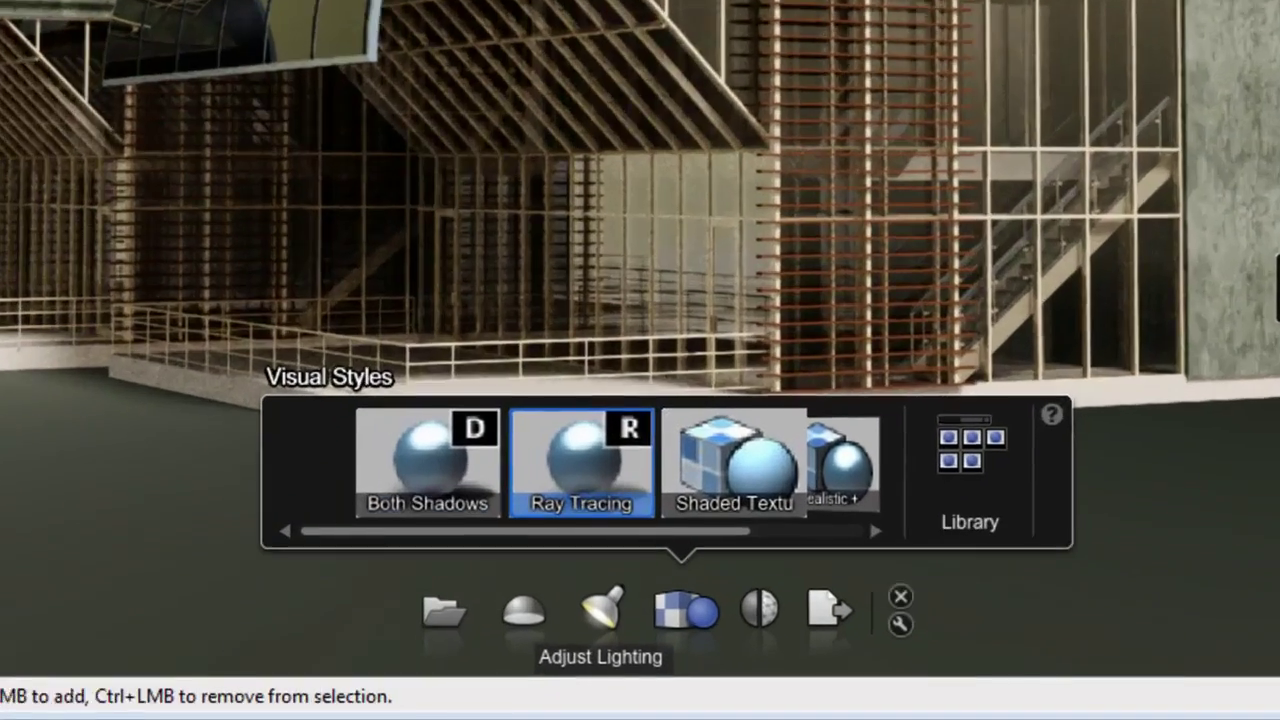
key(d)
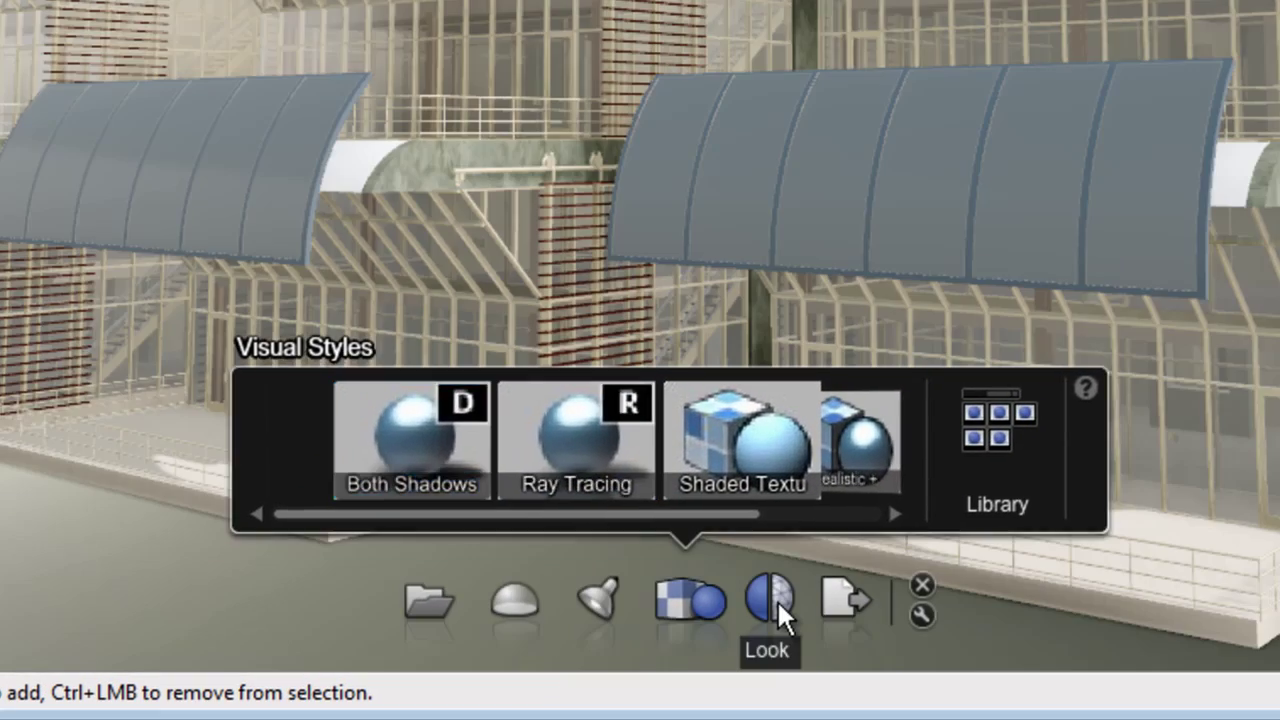
click(777, 599)
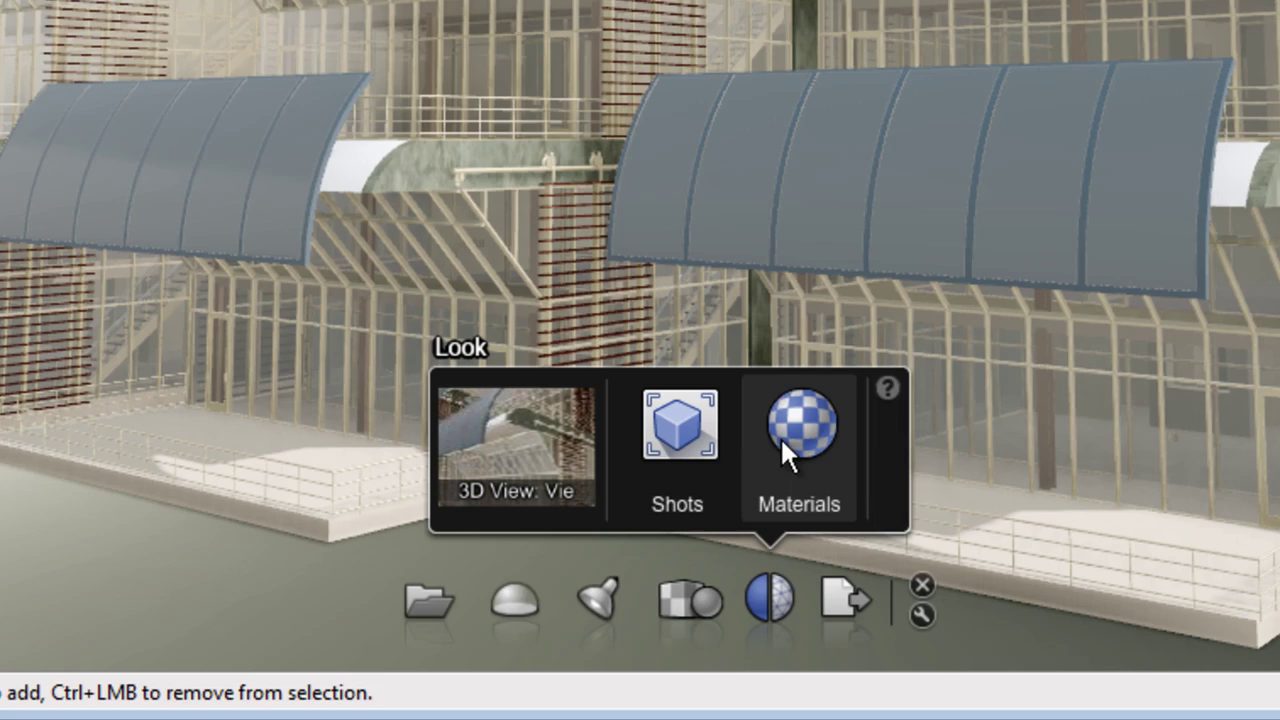
Orbit to a fresh angle of the building and save it as still Shot1
drag(986, 134, 736, 131)
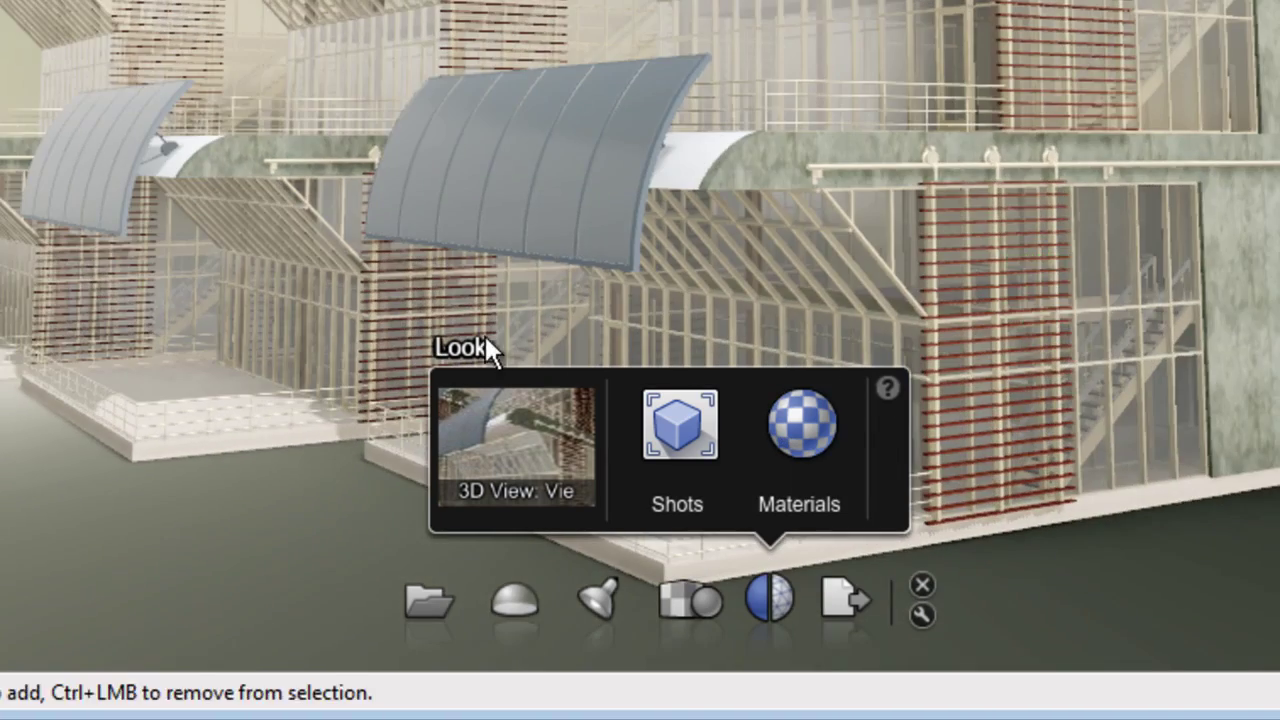
click(490, 410)
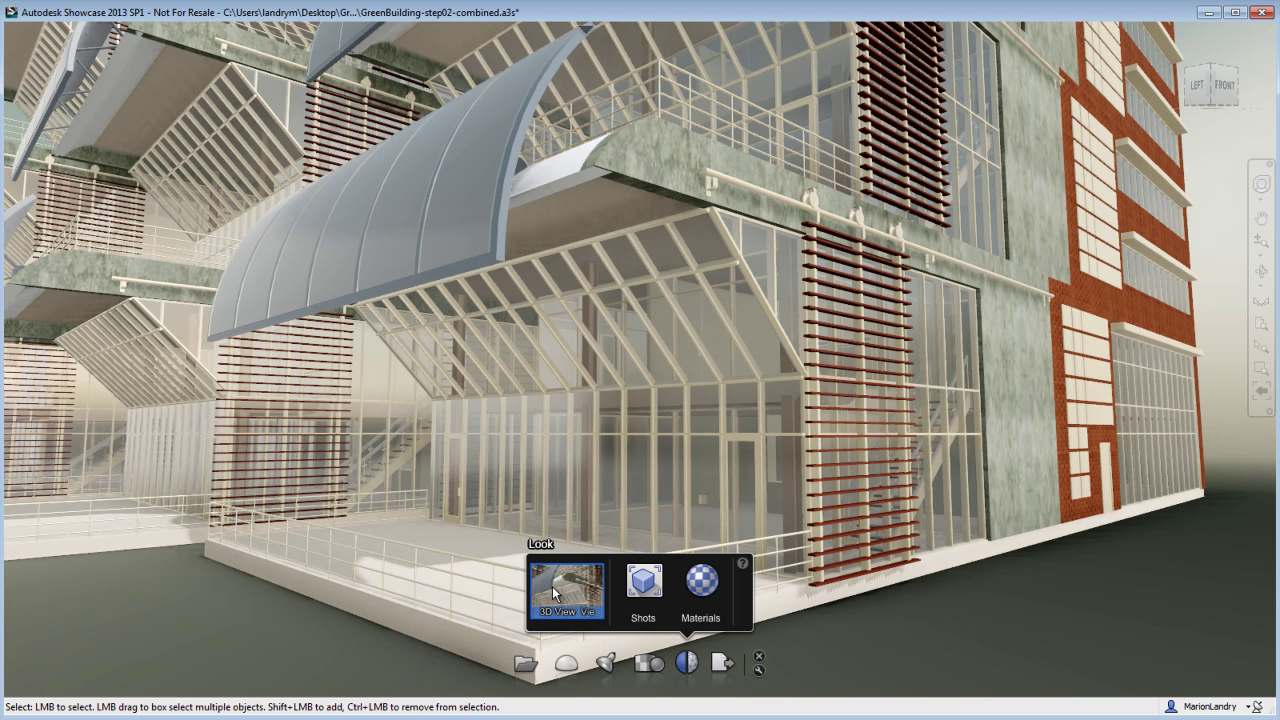
click(643, 591)
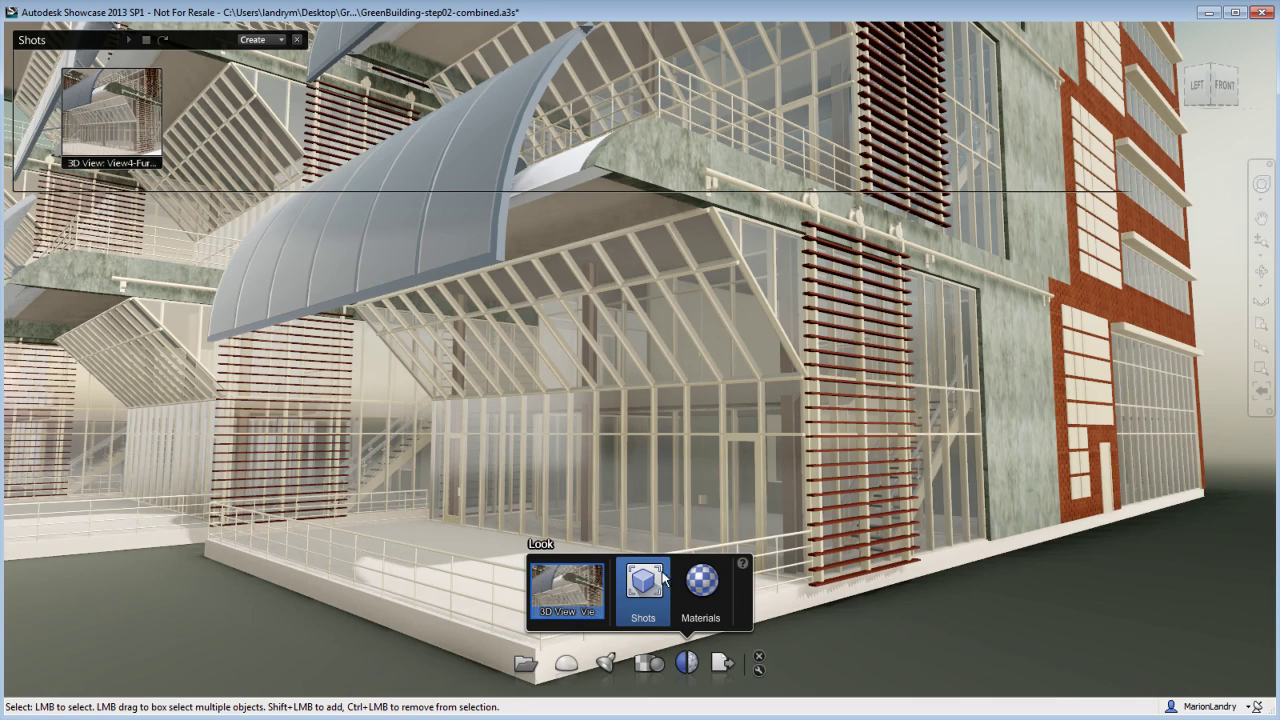
mouse_move(651, 397)
middle_down()
mouse_move(680, 428)
mouse_move(830, 423)
middle_up()
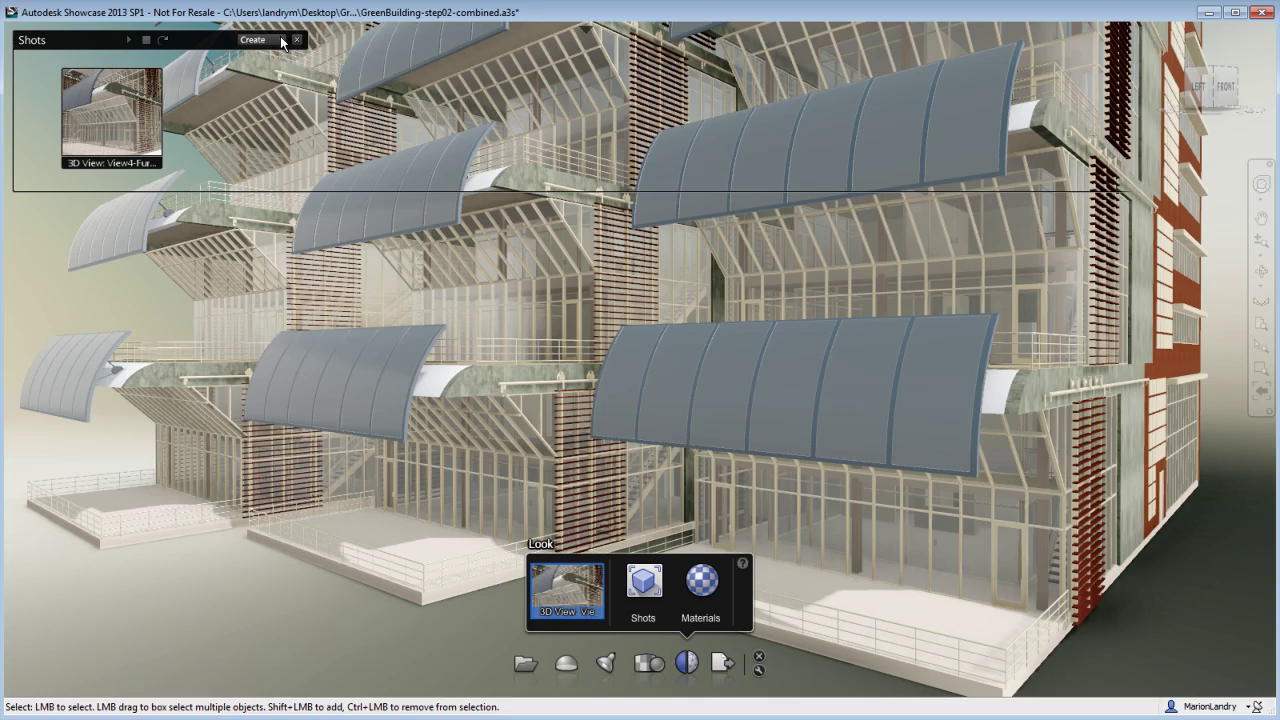
click(282, 41)
click(314, 49)
Pull back to frame the whole building and save it as still Shot2
middle_drag(560, 440, 594, 457)
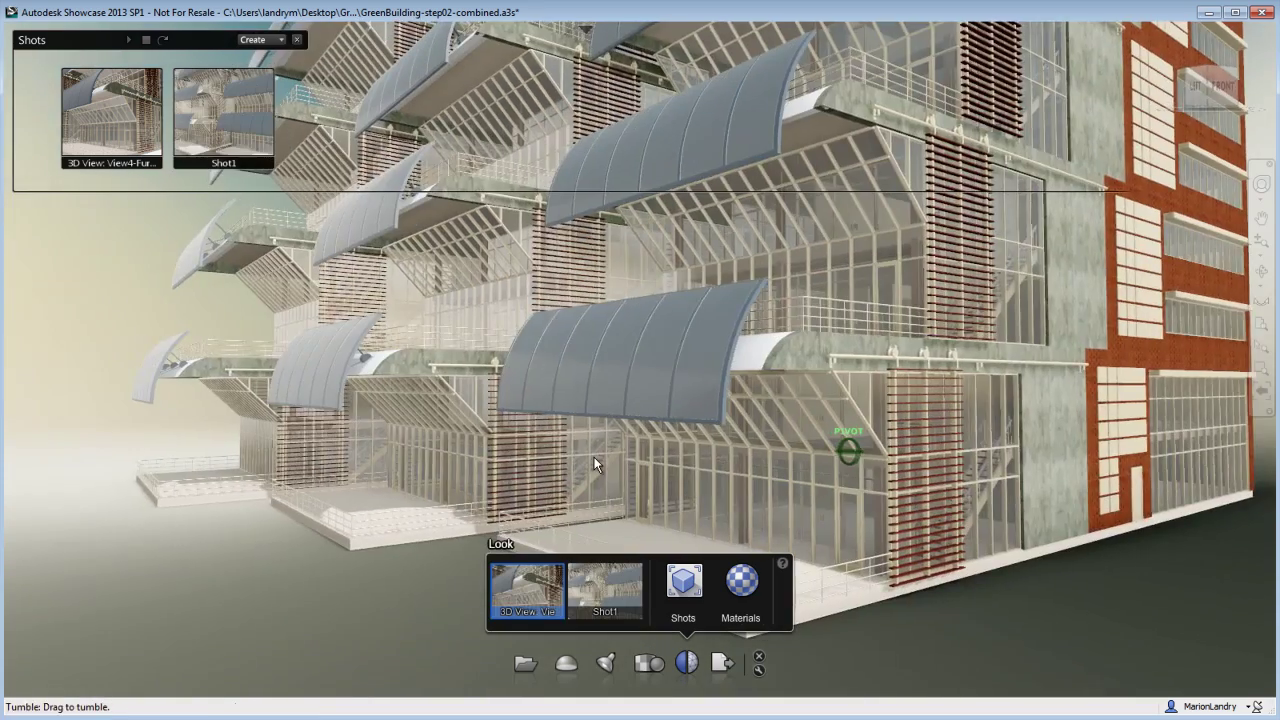
mouse_move(663, 424)
middle_down()
mouse_move(711, 427)
mouse_move(603, 420)
middle_up()
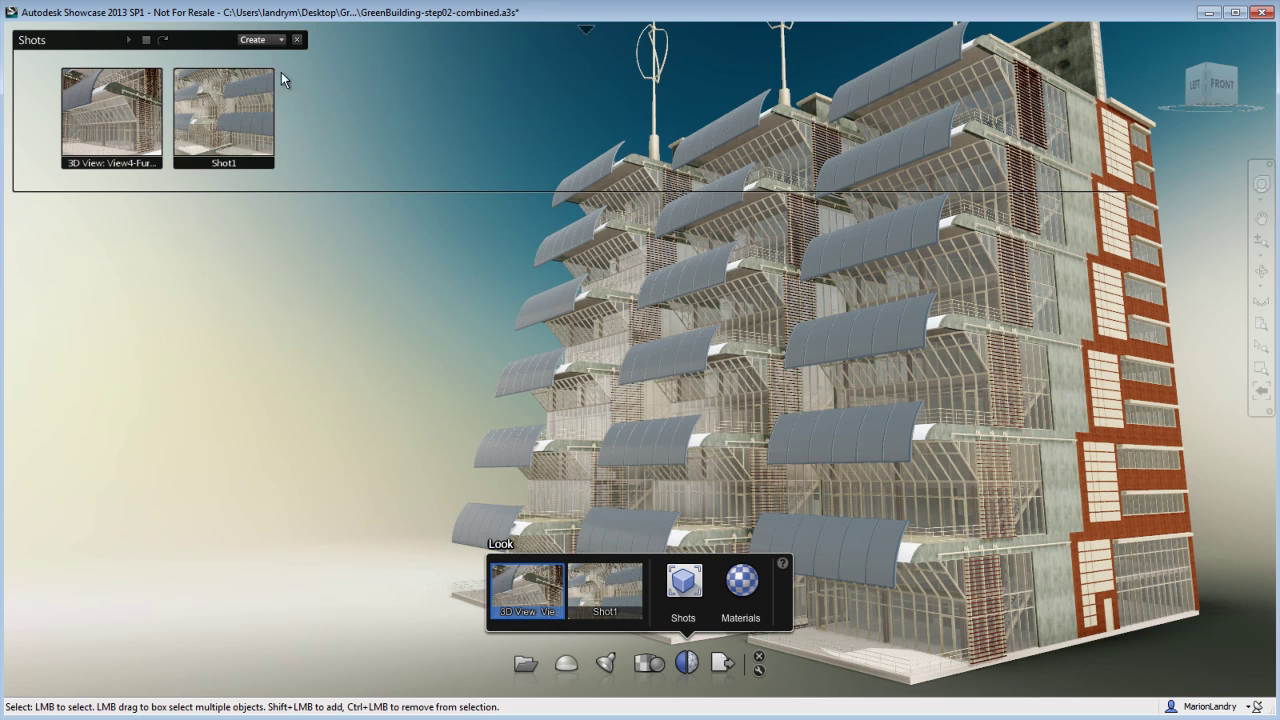
click(281, 40)
click(312, 50)
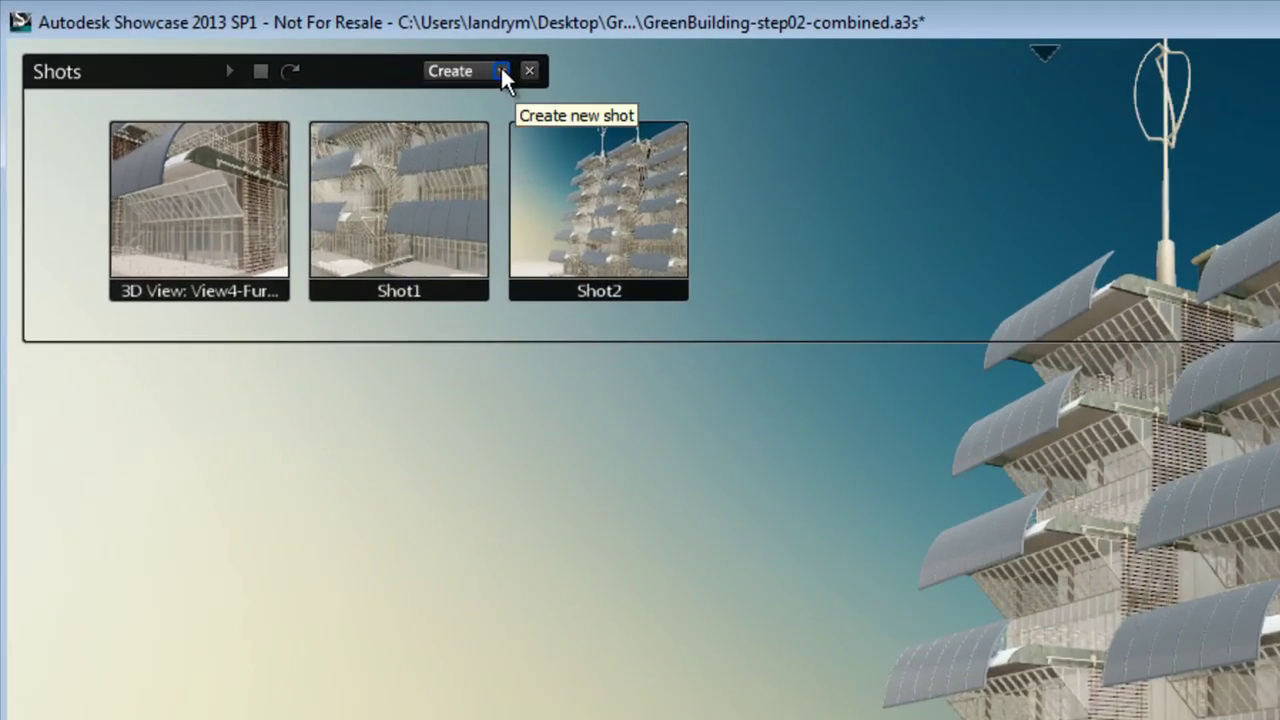
click(502, 72)
mouse_move(640, 124)
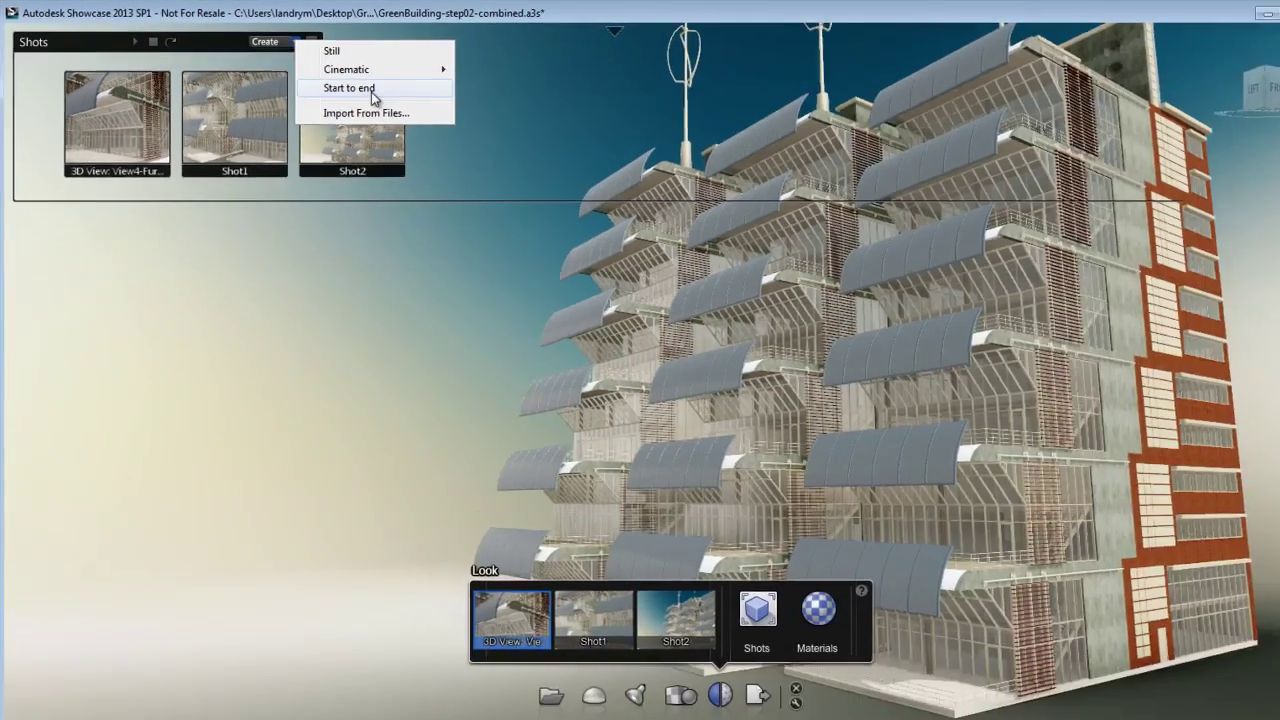
Add Shot3 as a start-to-end move, then play 3D View, Shot1, Shot2 and Shot3
click(625, 157)
click(300, 455)
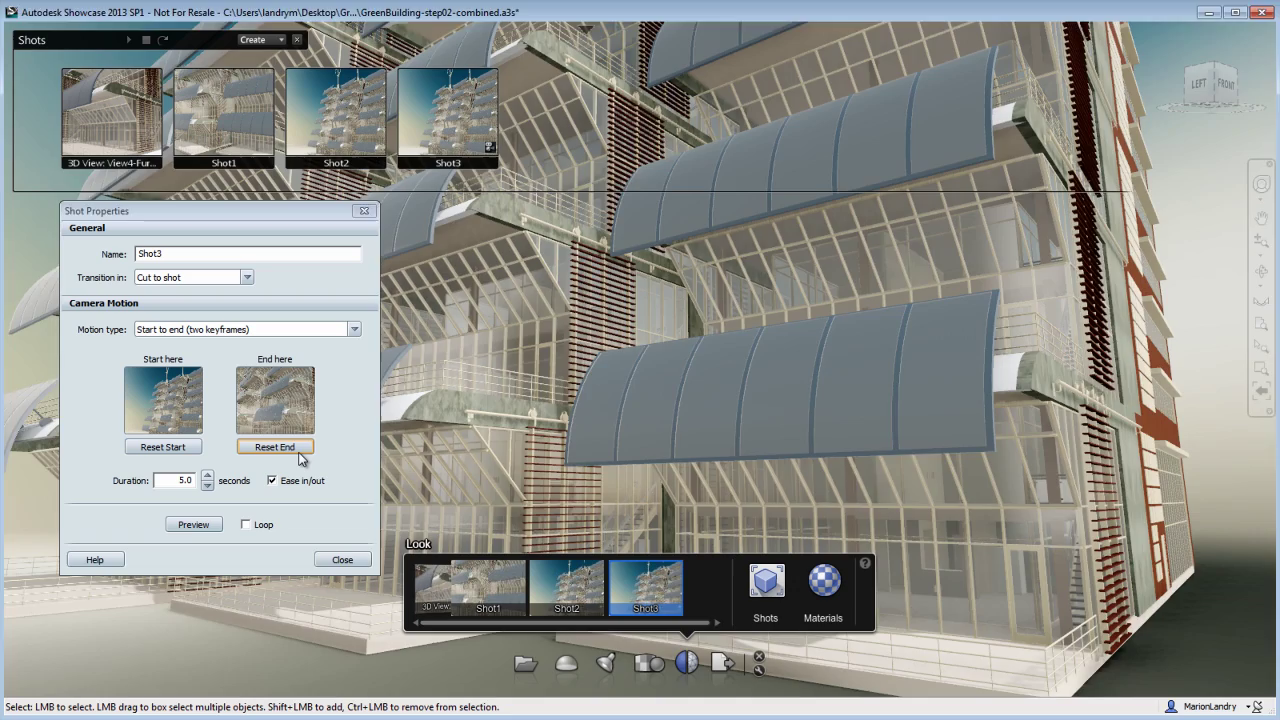
click(433, 591)
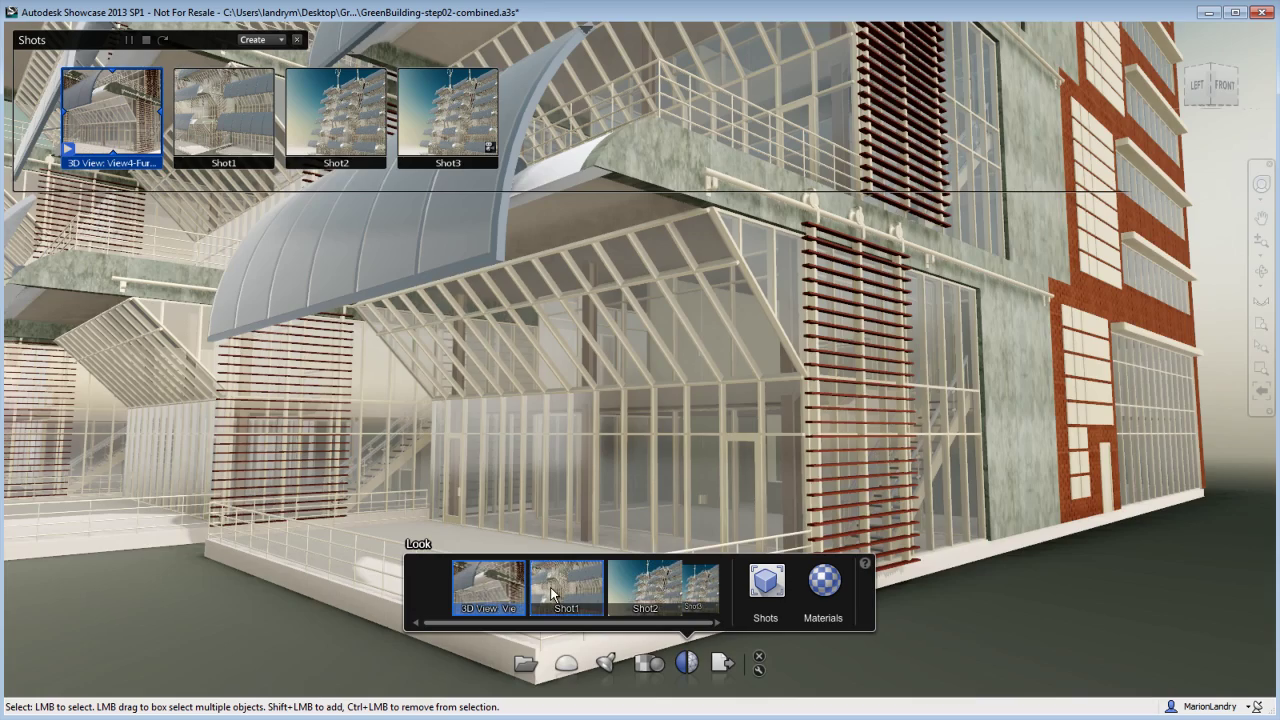
click(550, 587)
click(638, 591)
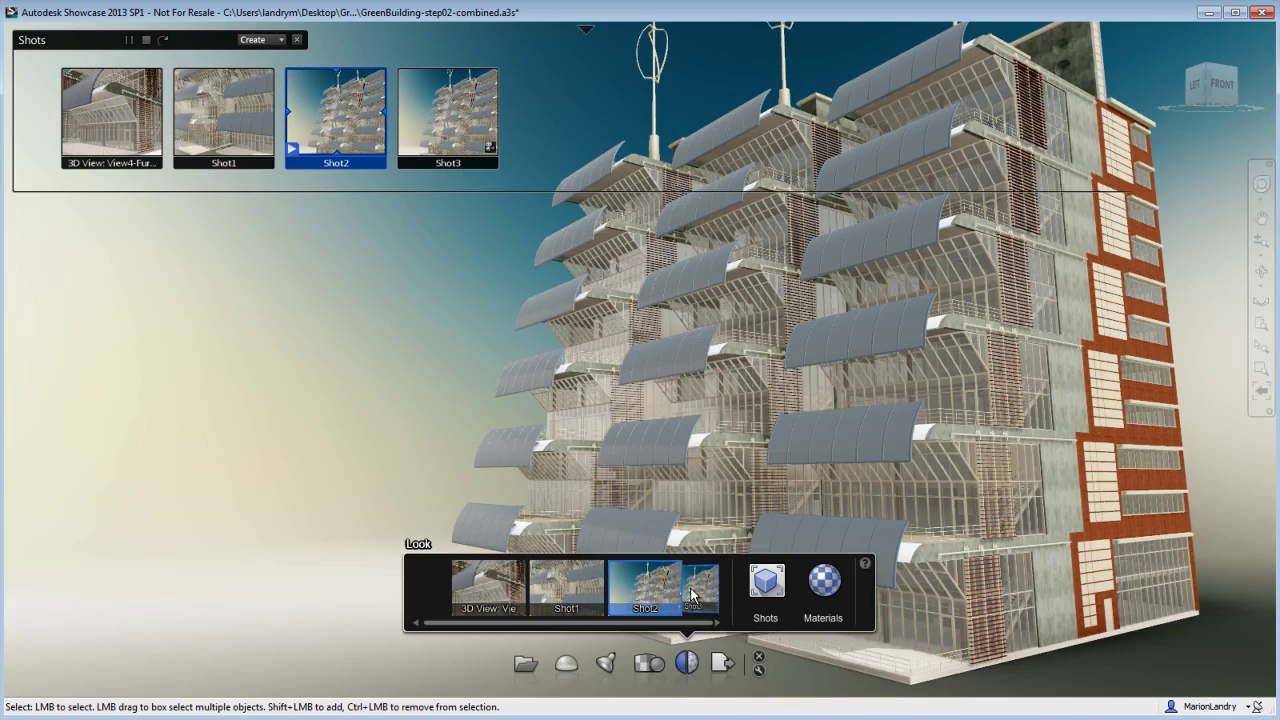
click(636, 590)
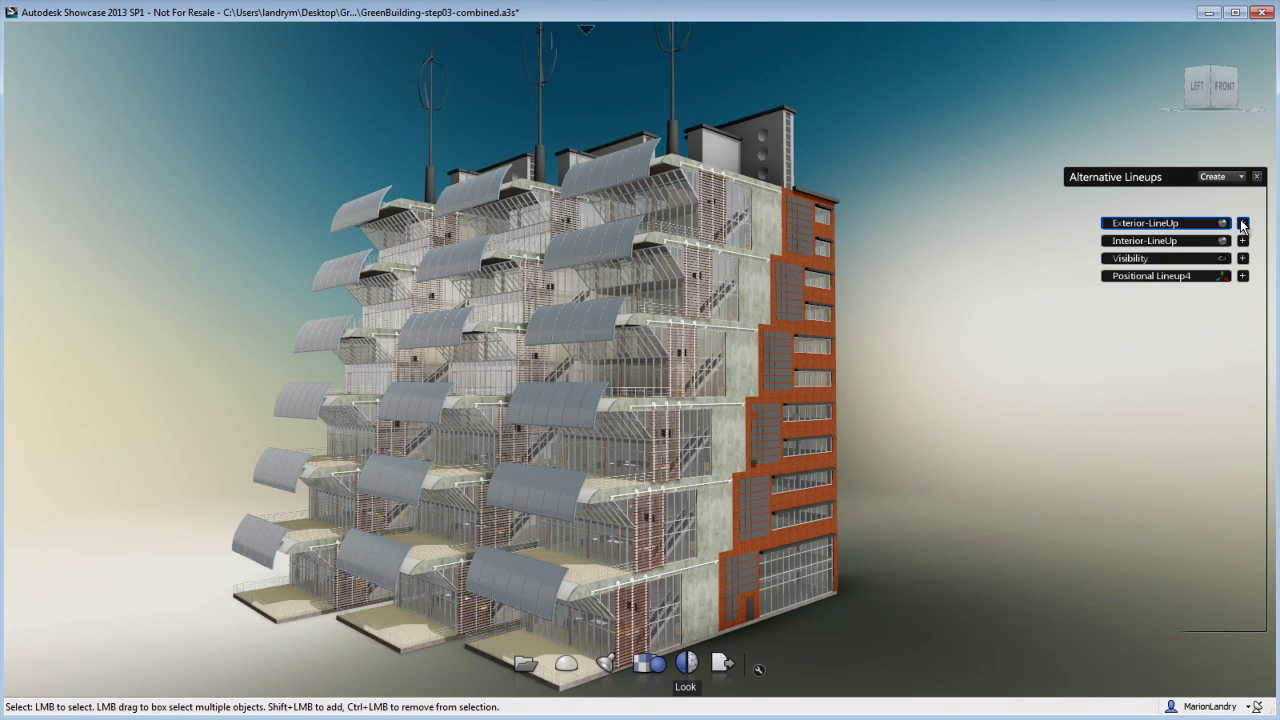
Preview Dark-Scheme, Light-Scheme, Grey-Brick, Warm-Brick, Ashlar and other exterior alternatives, ending on Granite
click(1242, 224)
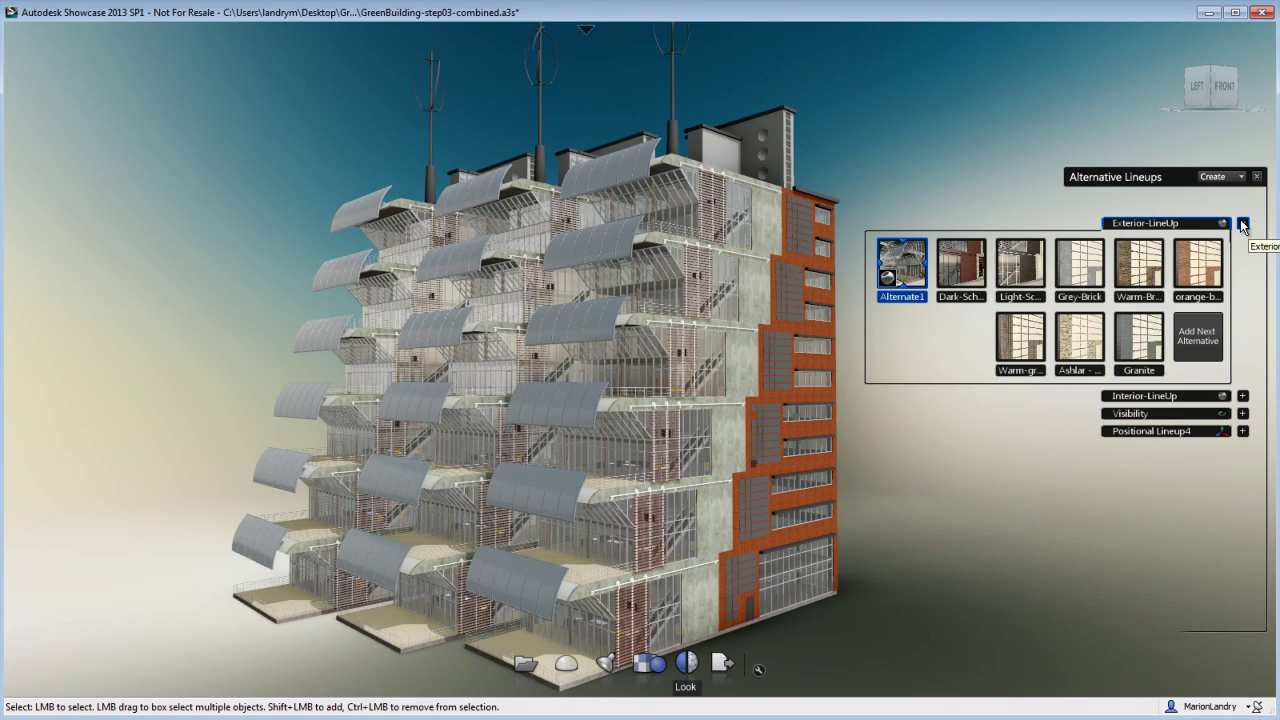
click(977, 272)
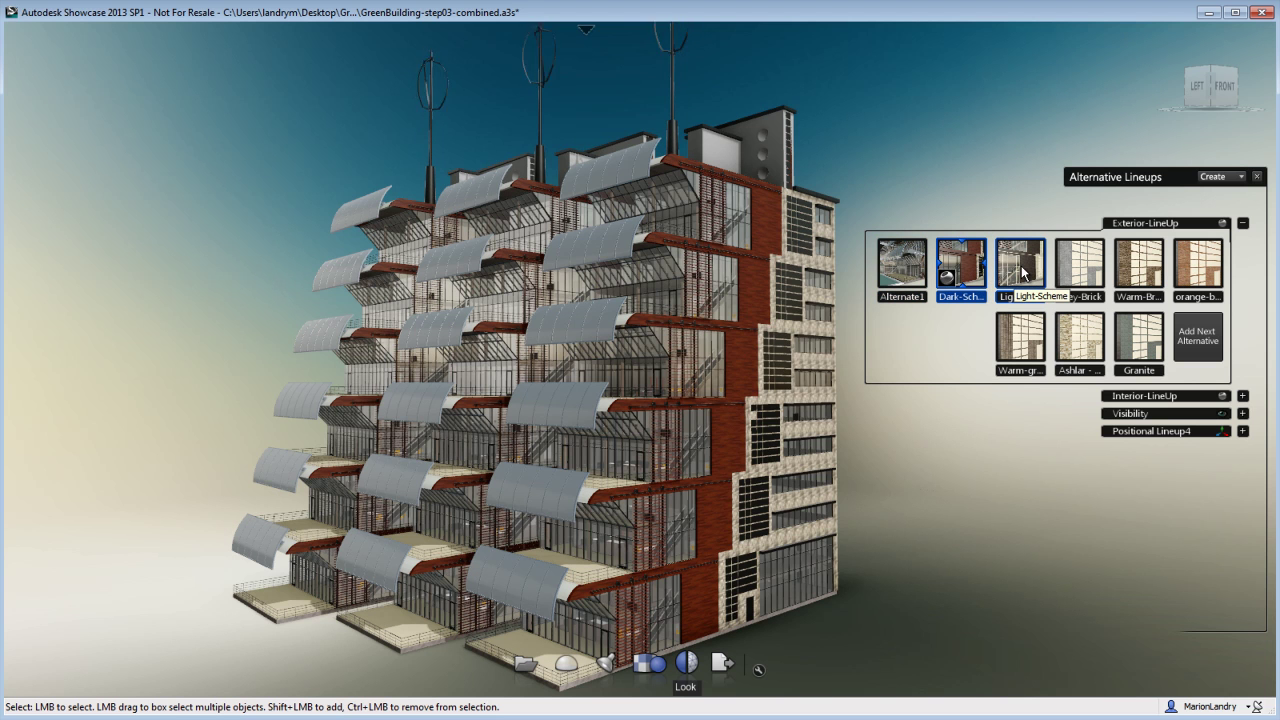
click(1021, 266)
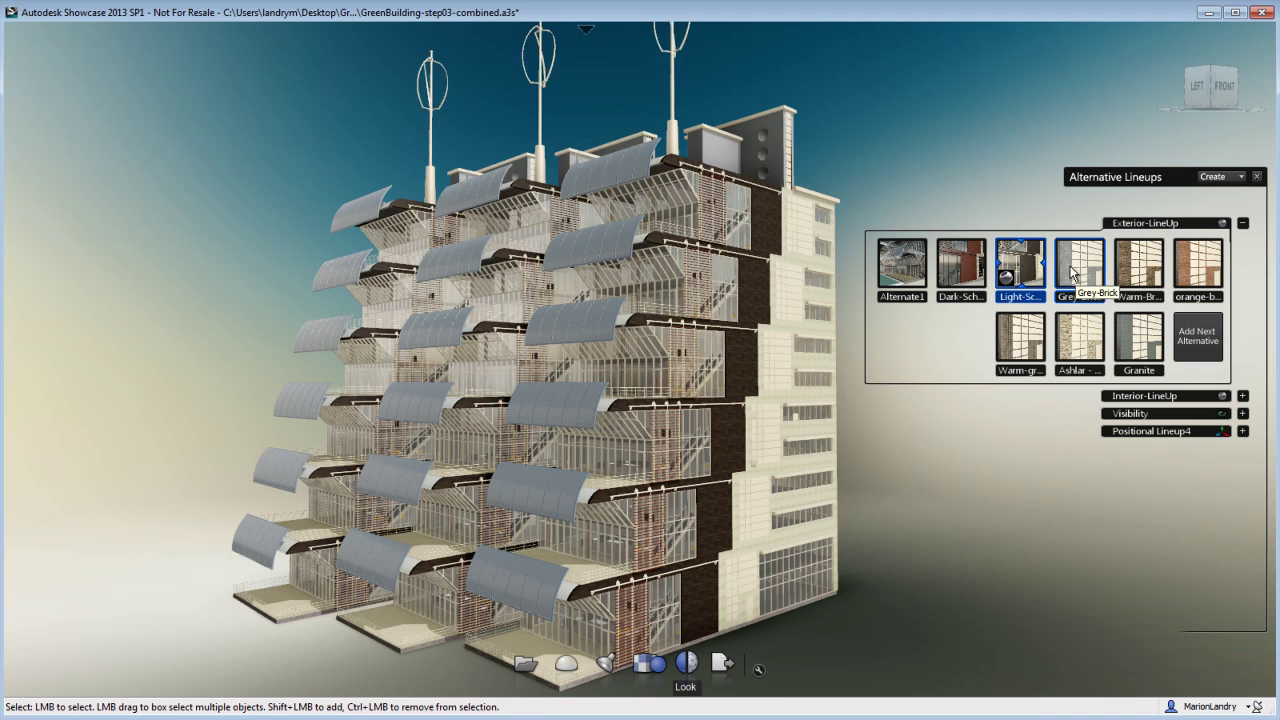
click(1073, 273)
click(1129, 275)
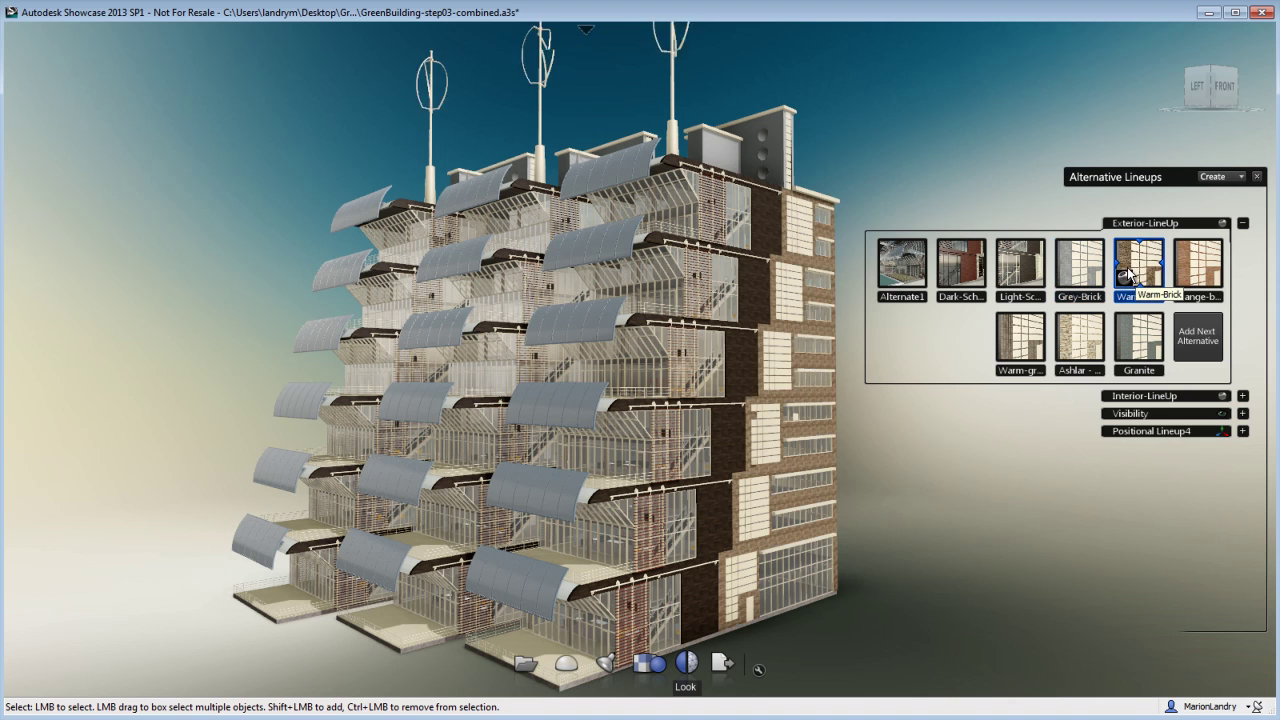
click(1190, 272)
click(1033, 333)
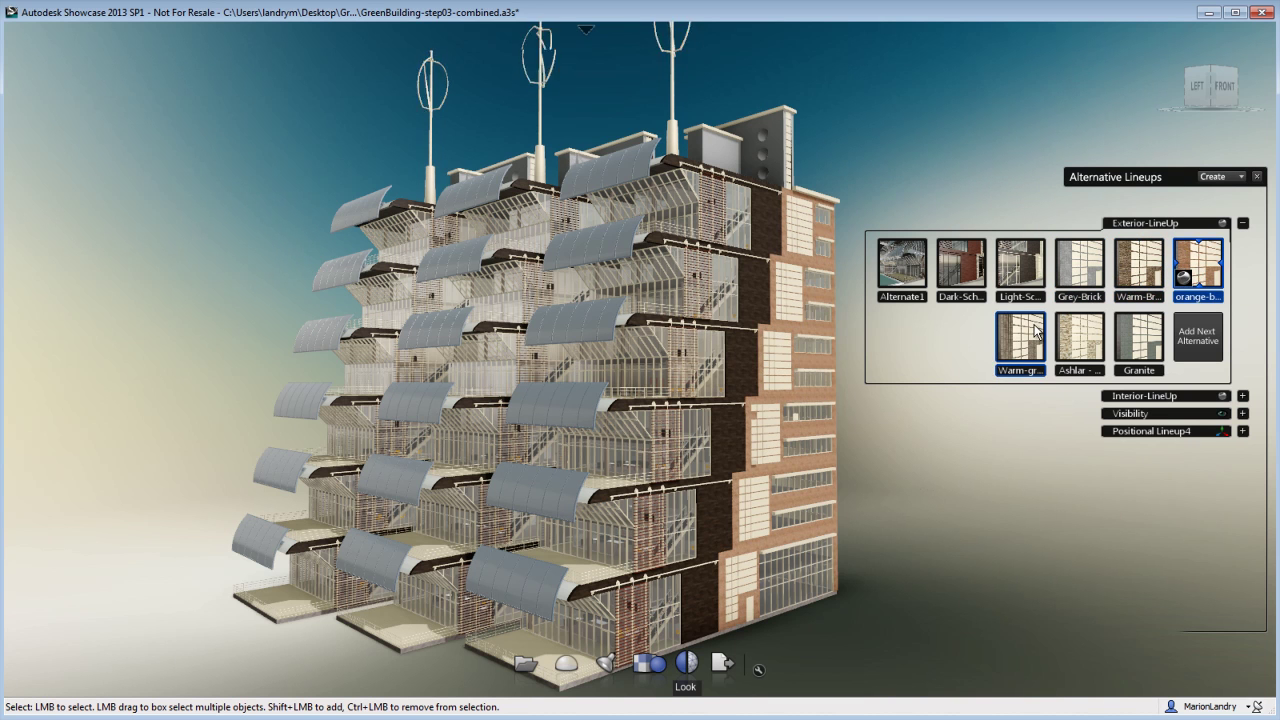
click(1076, 340)
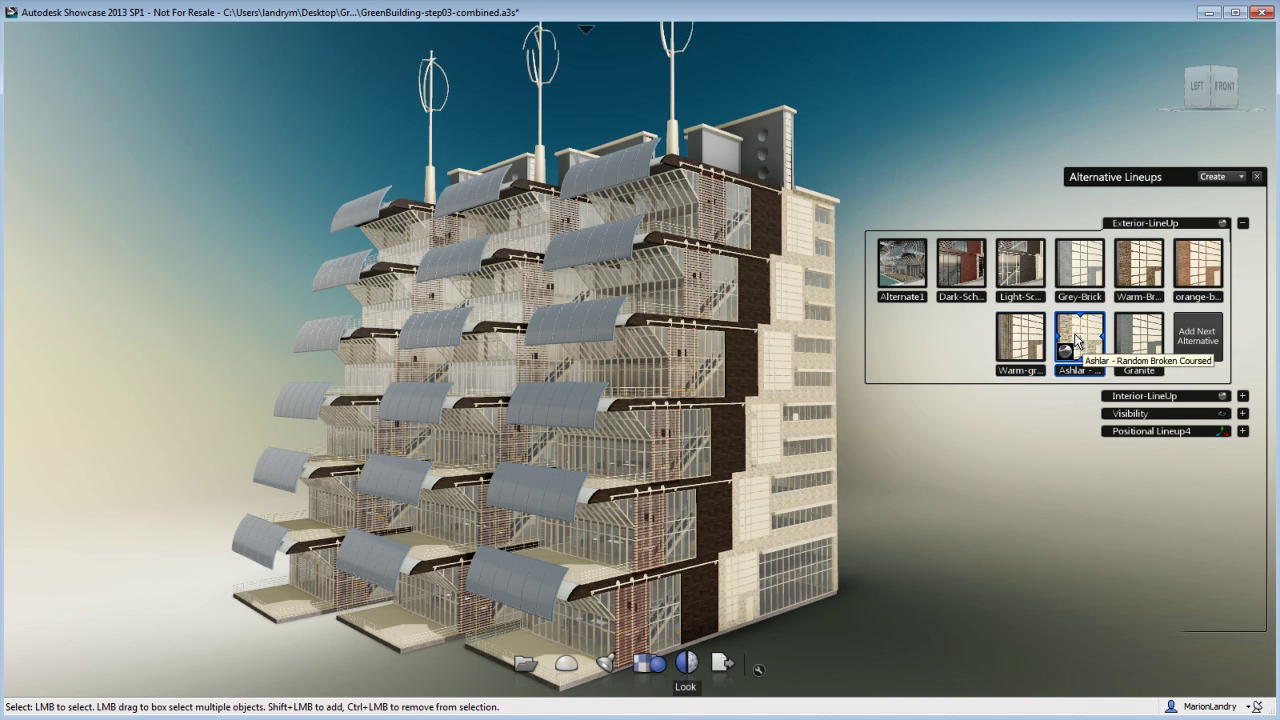
click(1133, 343)
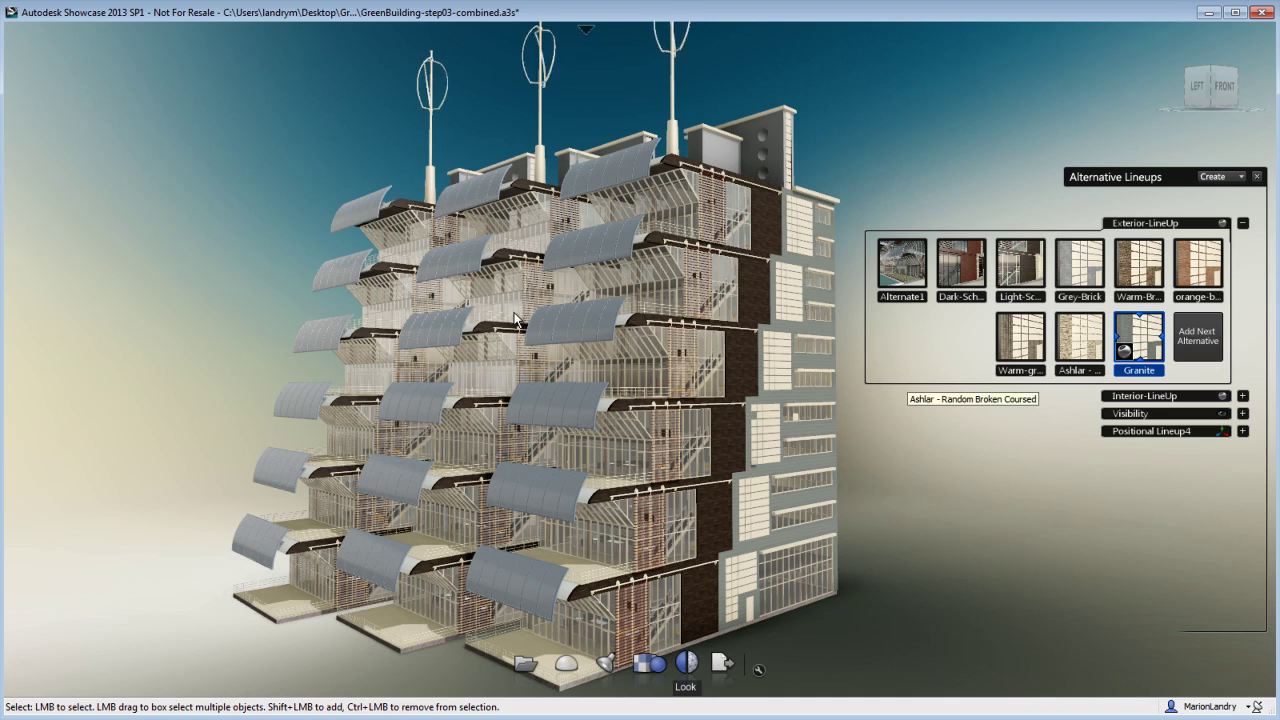
key(m)
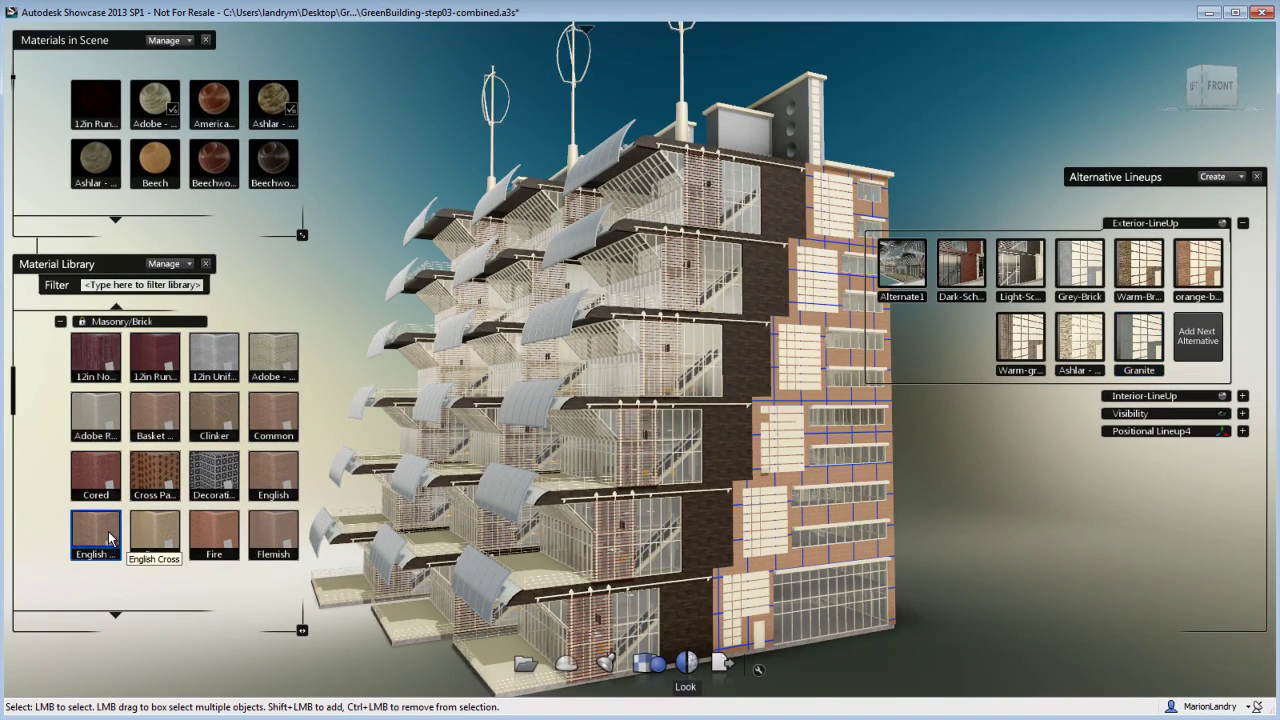
Apply Fire brick and dark brown brick, saving three new exterior alternatives, then preview two
click(222, 531)
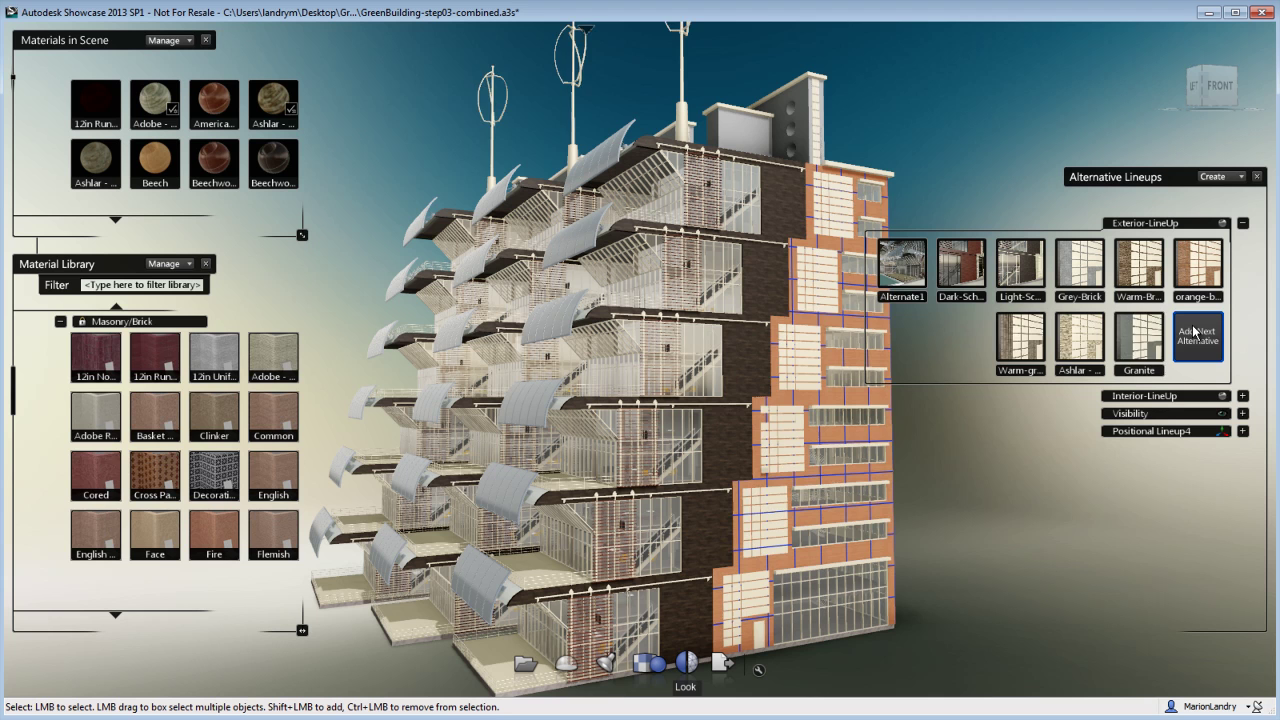
click(1197, 336)
scroll(185, 500, down, 1)
click(155, 577)
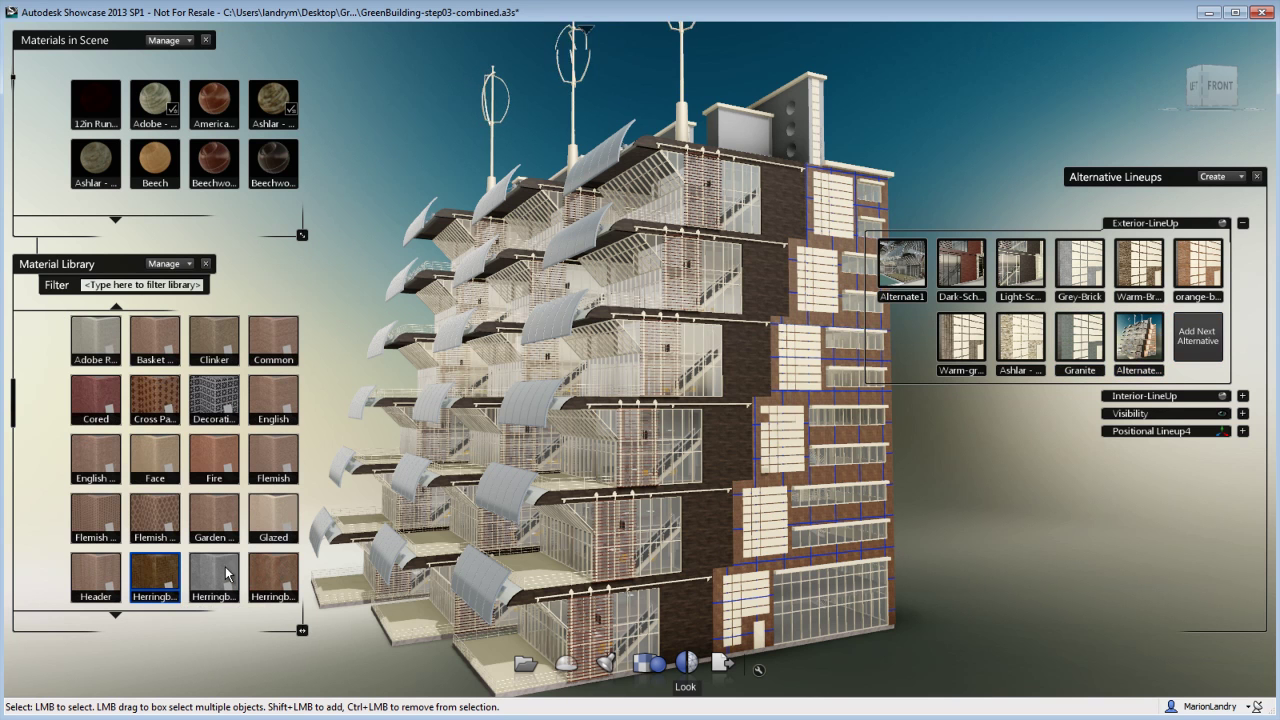
click(1212, 338)
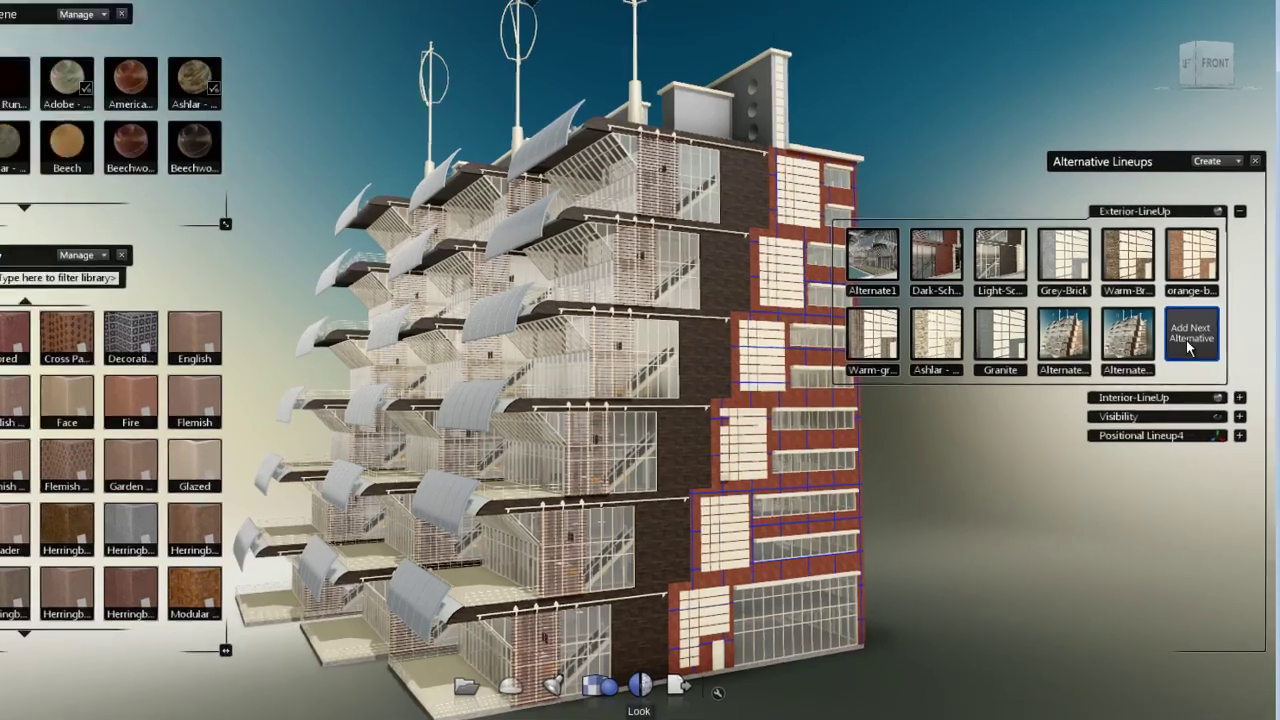
click(1186, 340)
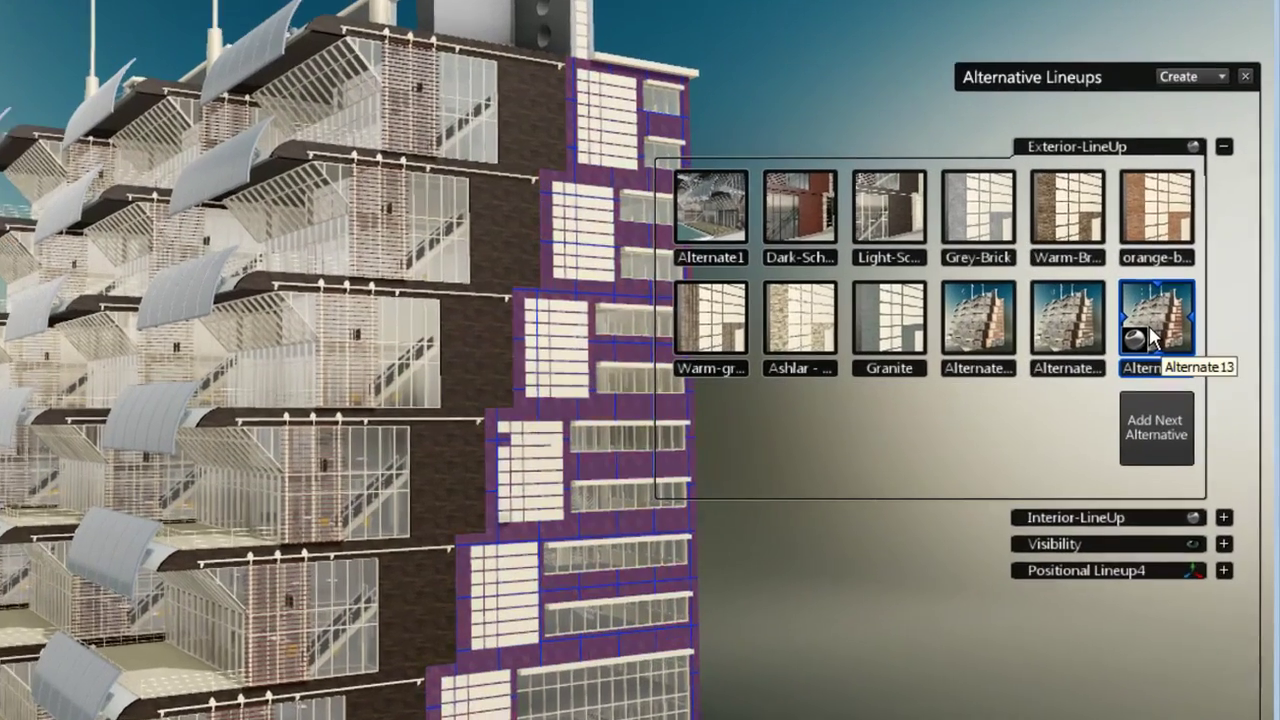
click(969, 311)
click(1050, 316)
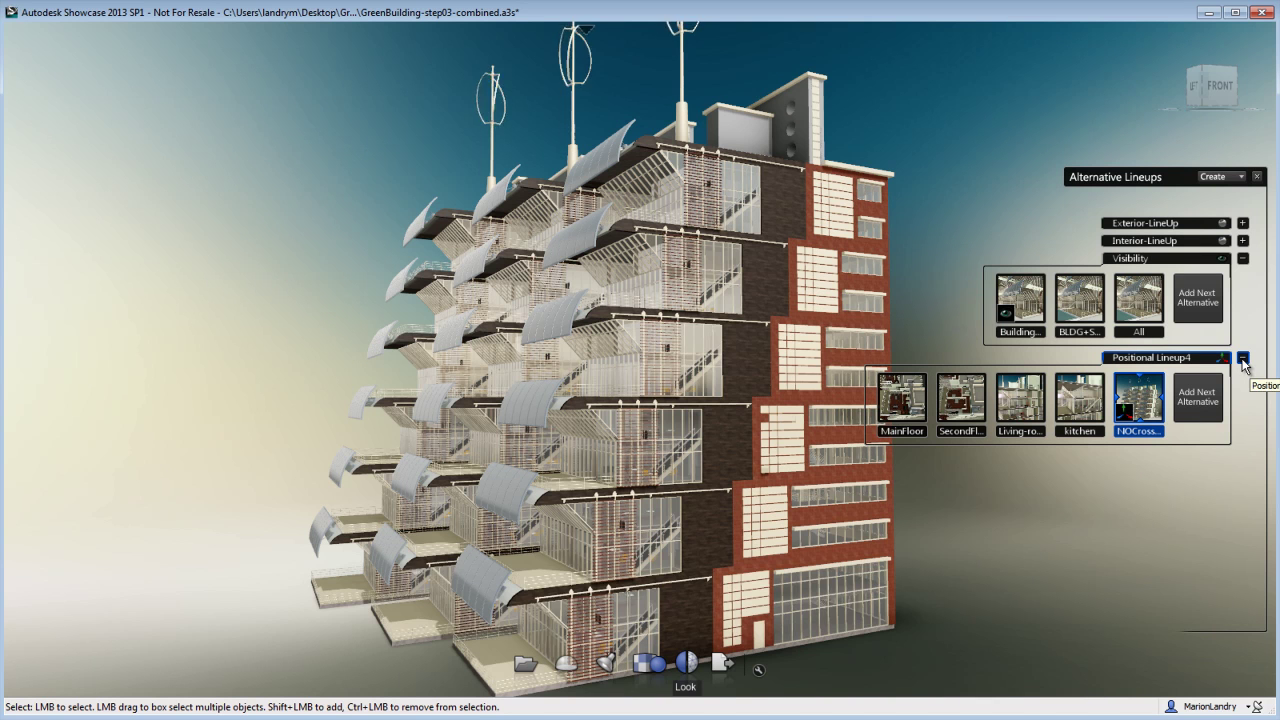
Move the camera to MainFloor, apply the Cross-Section look, then switch to the Living-room position
click(686, 662)
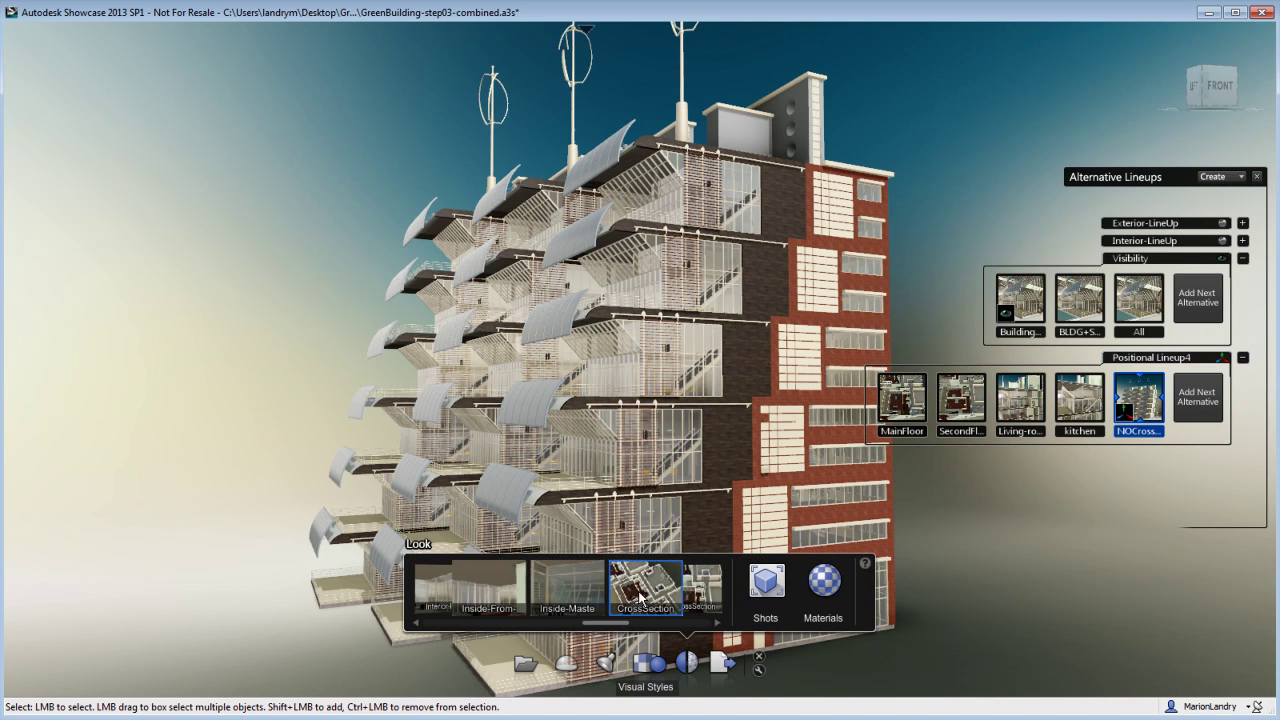
click(903, 400)
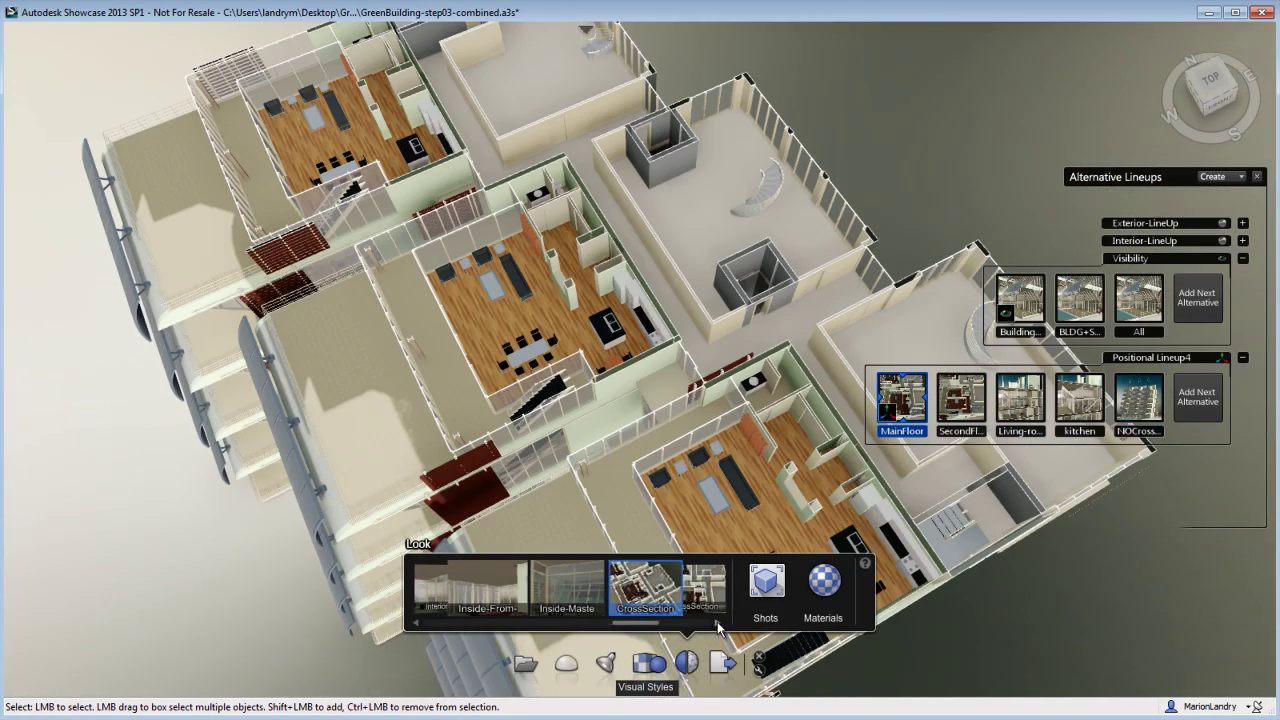
scroll(632, 601, down, 2)
click(631, 598)
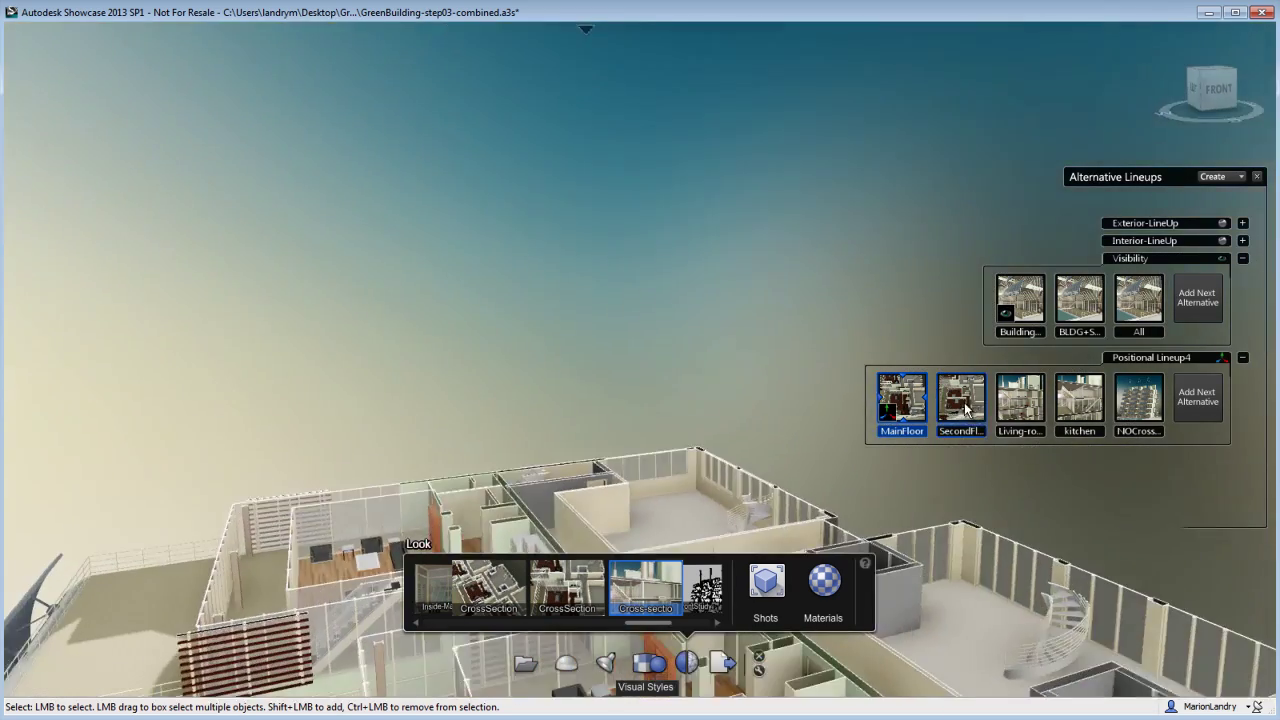
click(1020, 400)
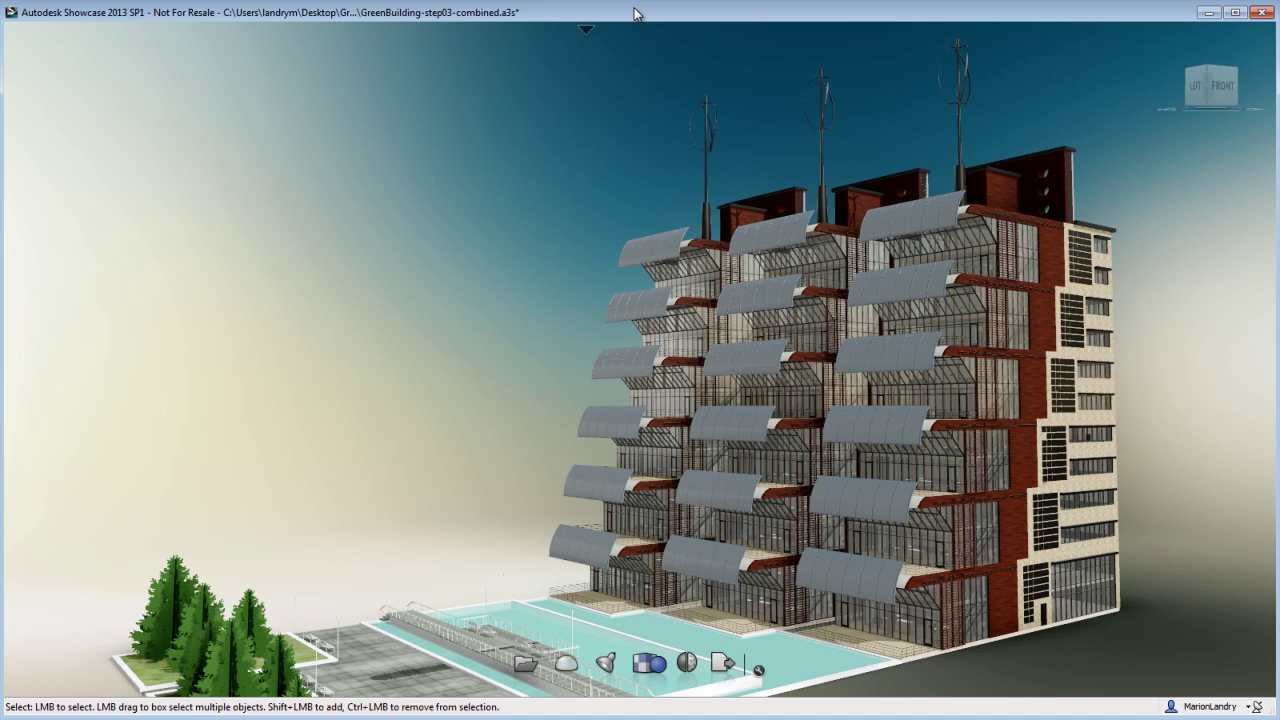
Show the storyboard and briefly expand the ModelStudy sub-shots
key(b)
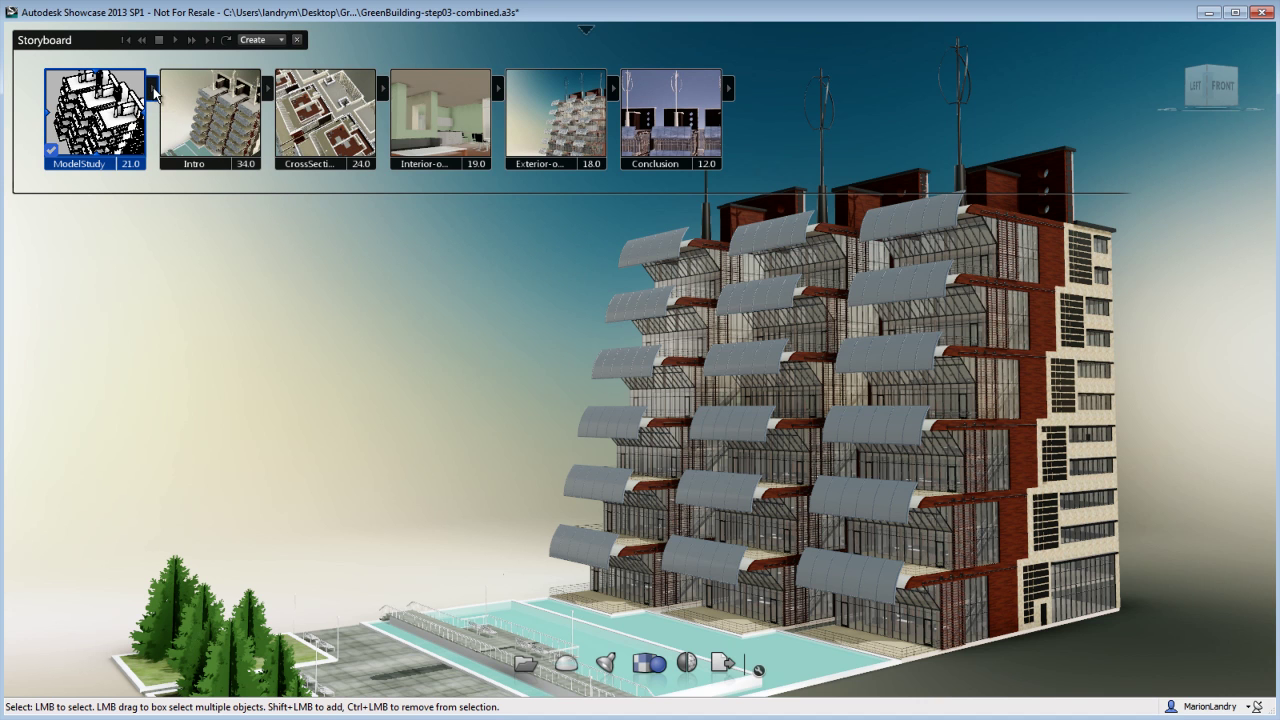
click(153, 91)
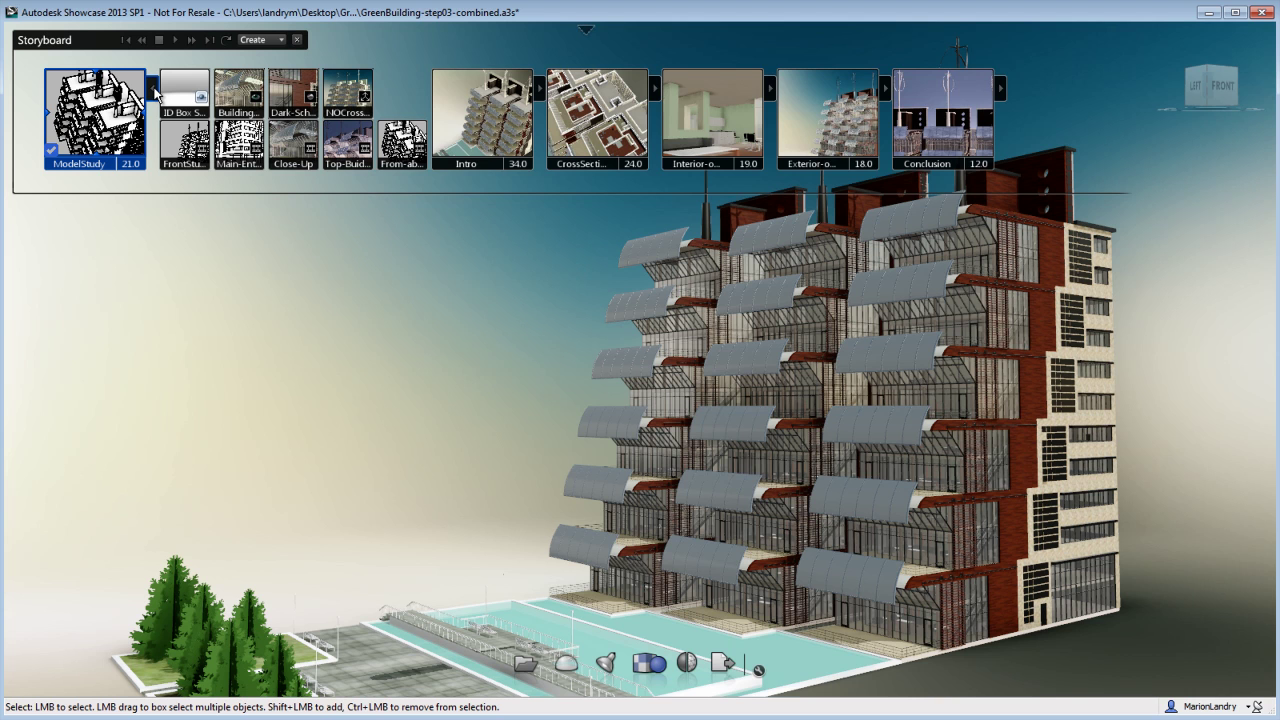
click(153, 91)
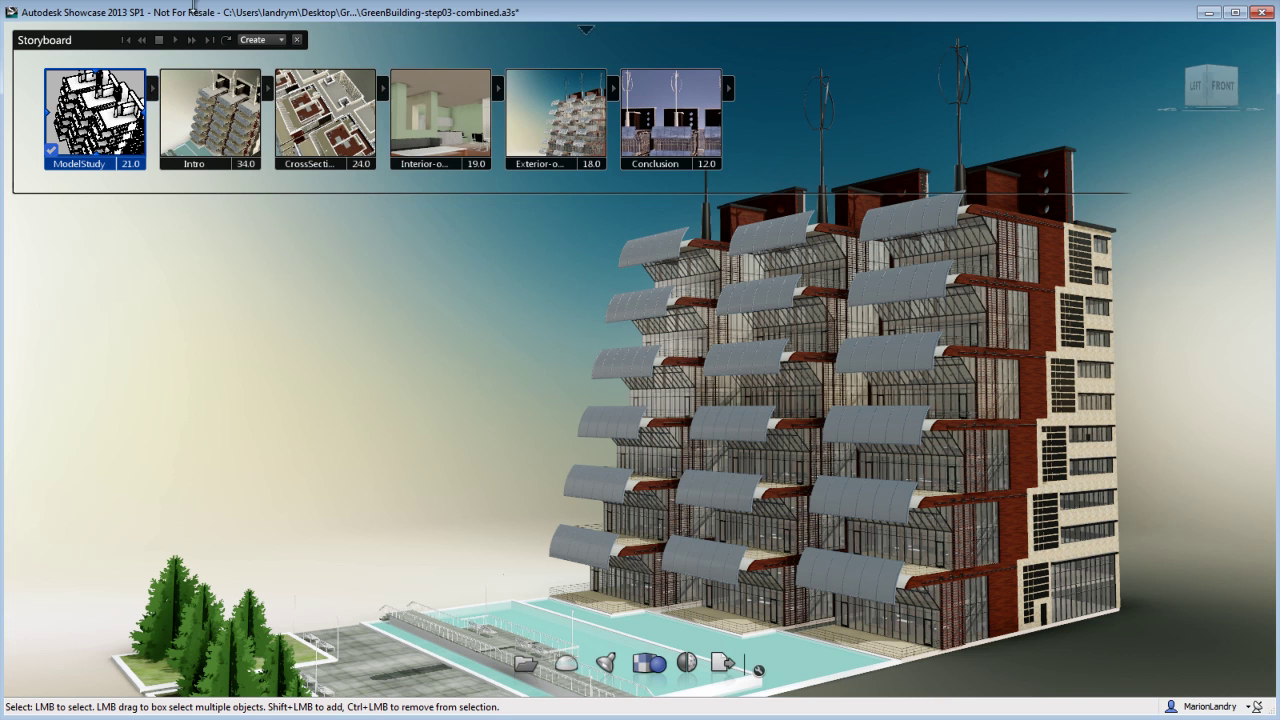
Add a new Slide 1 holding the Moving-Back camera shot and play it
click(281, 39)
click(306, 50)
key(e)
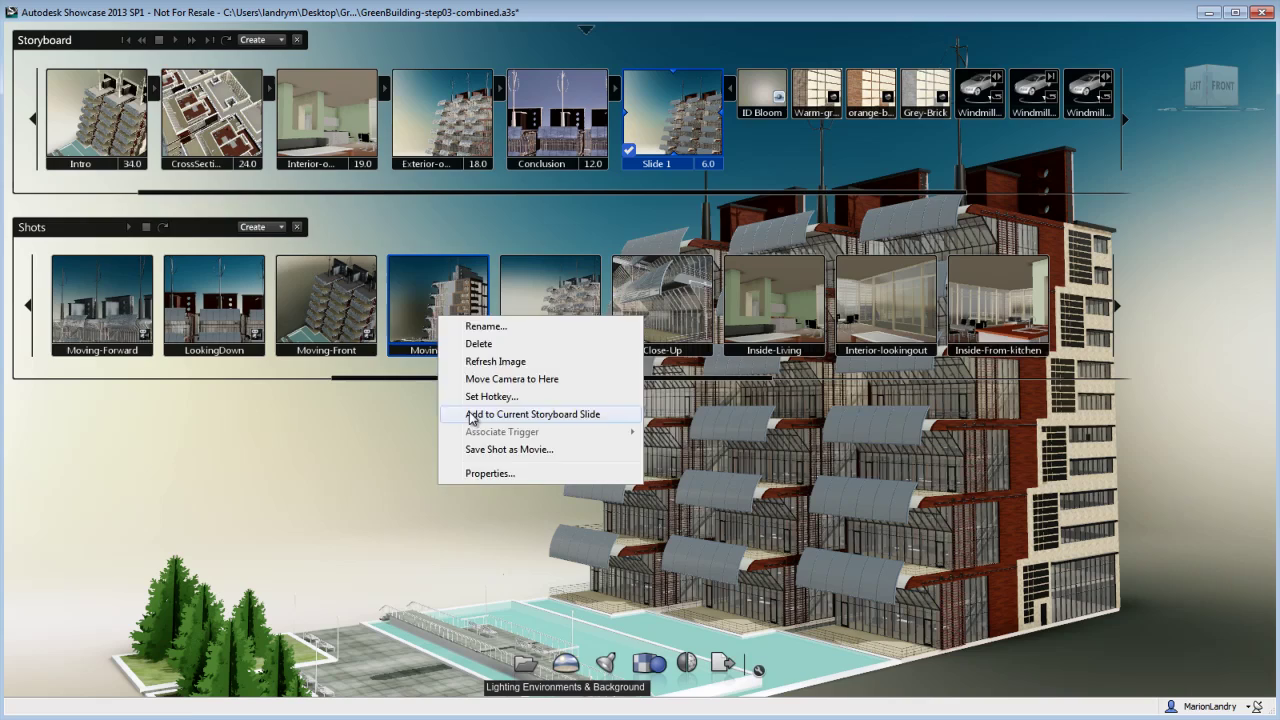
click(470, 414)
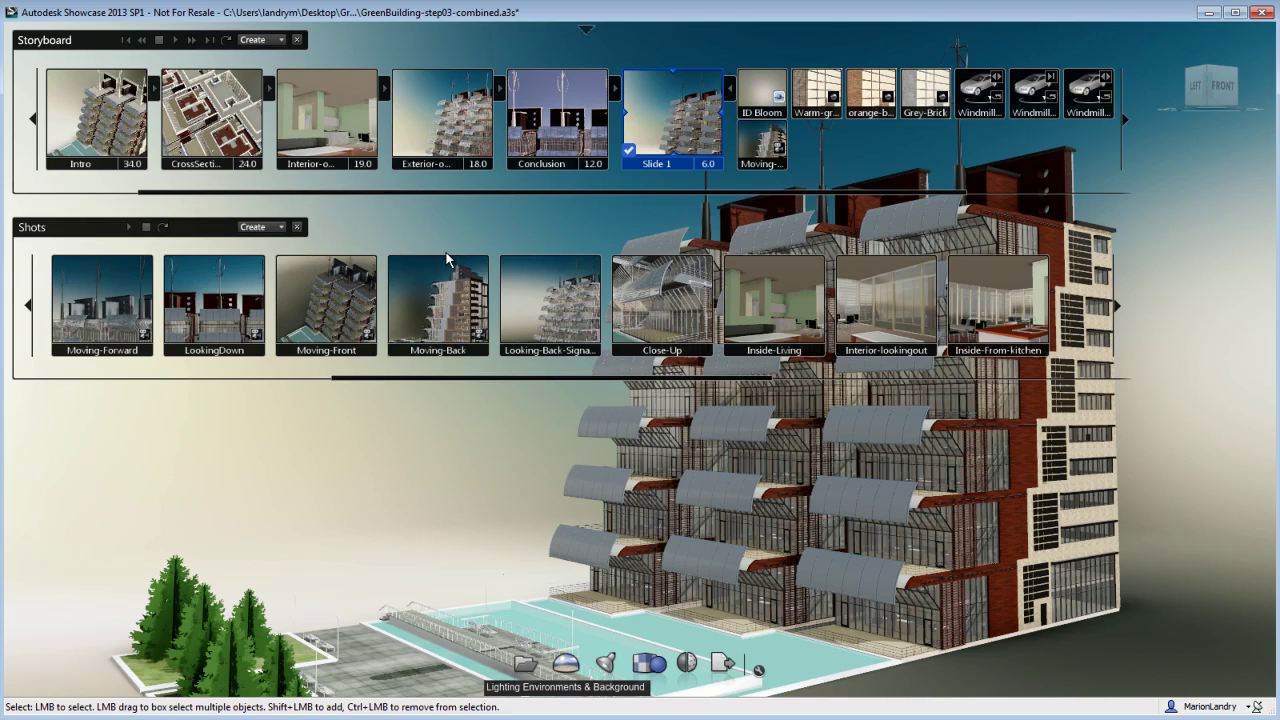
click(650, 120)
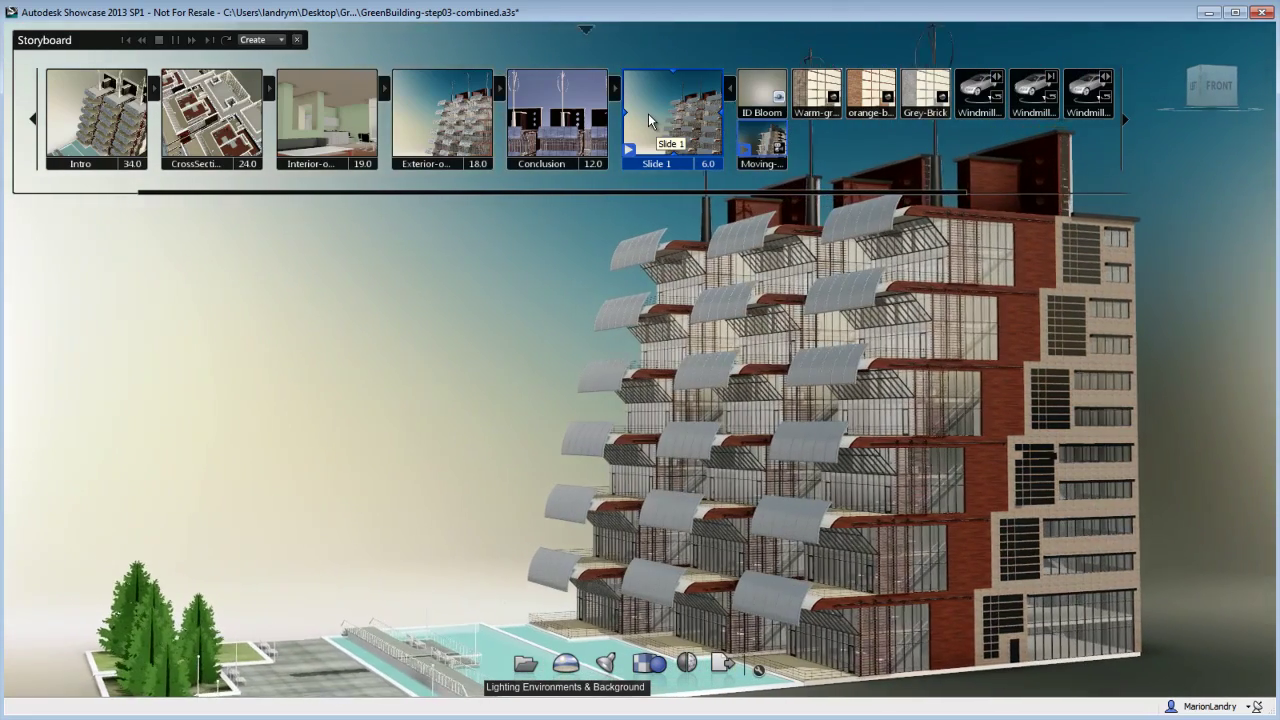
Play the Intro and Conclusion slides, then replace the storyboard with the Compare Scene panel
mouse_move(622, 420)
mouse_down()
mouse_move(1057, 348)
mouse_move(611, 420)
mouse_up()
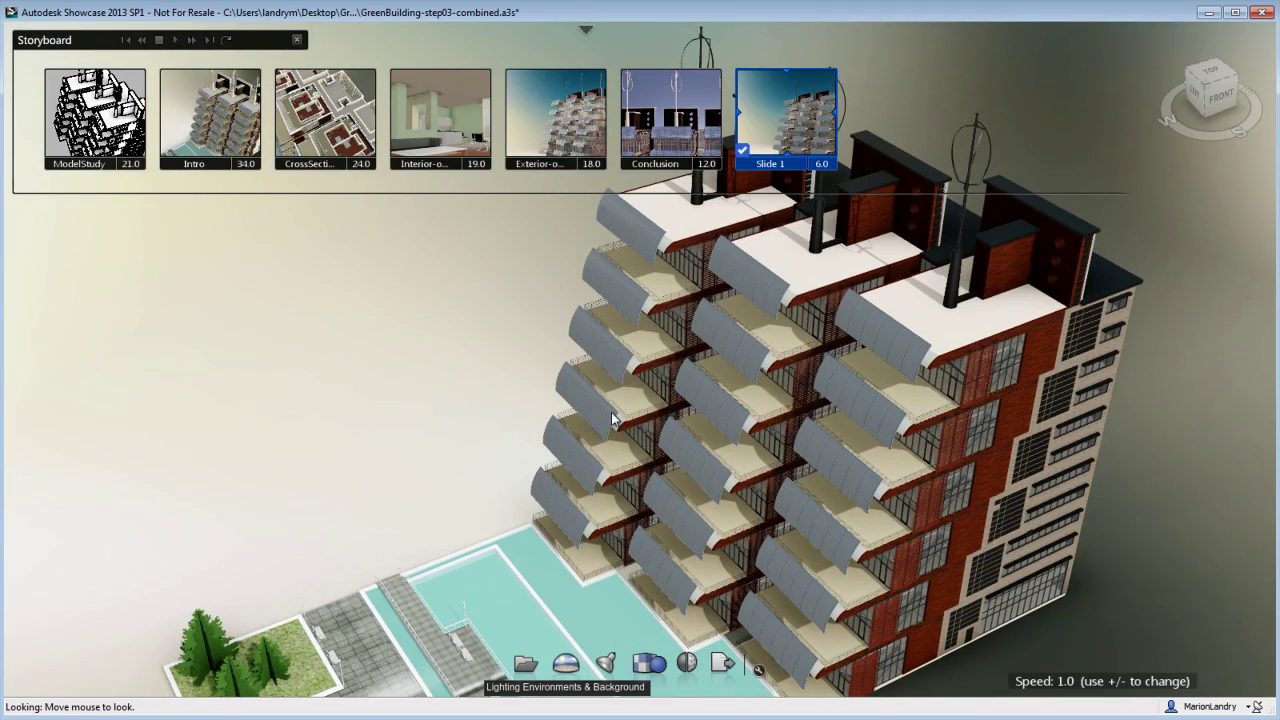
click(226, 140)
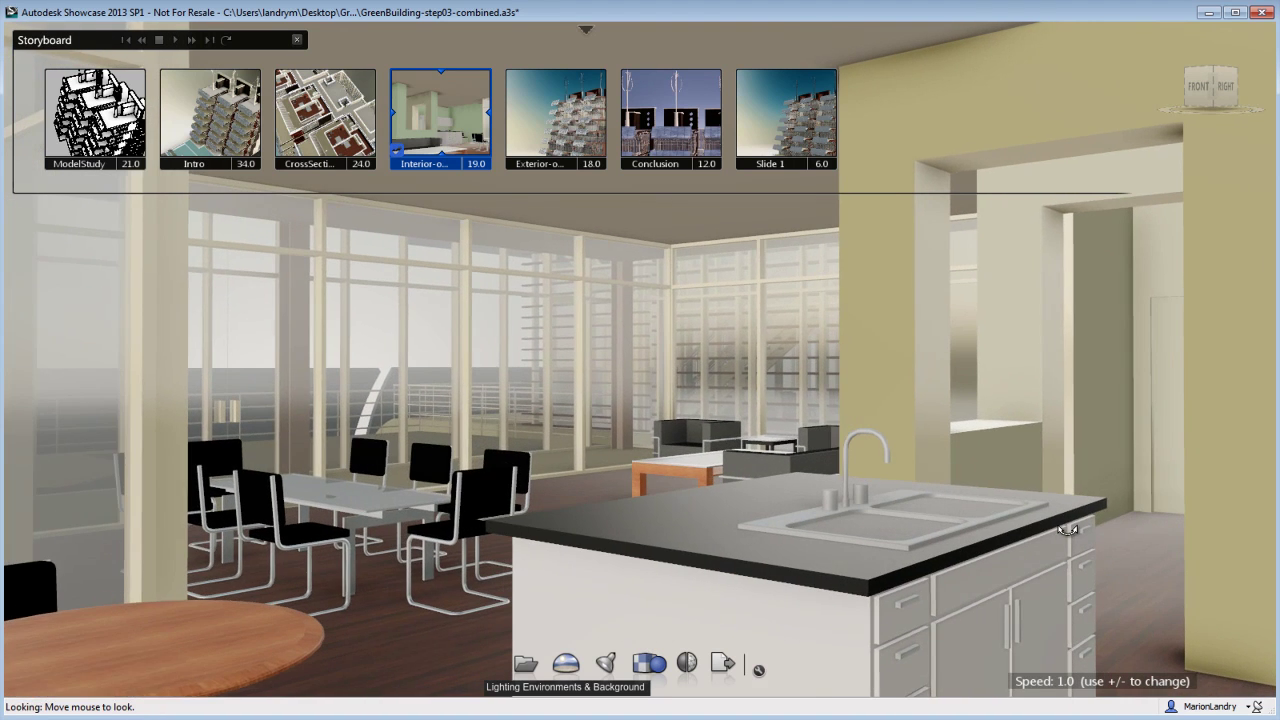
drag(1101, 527, 488, 589)
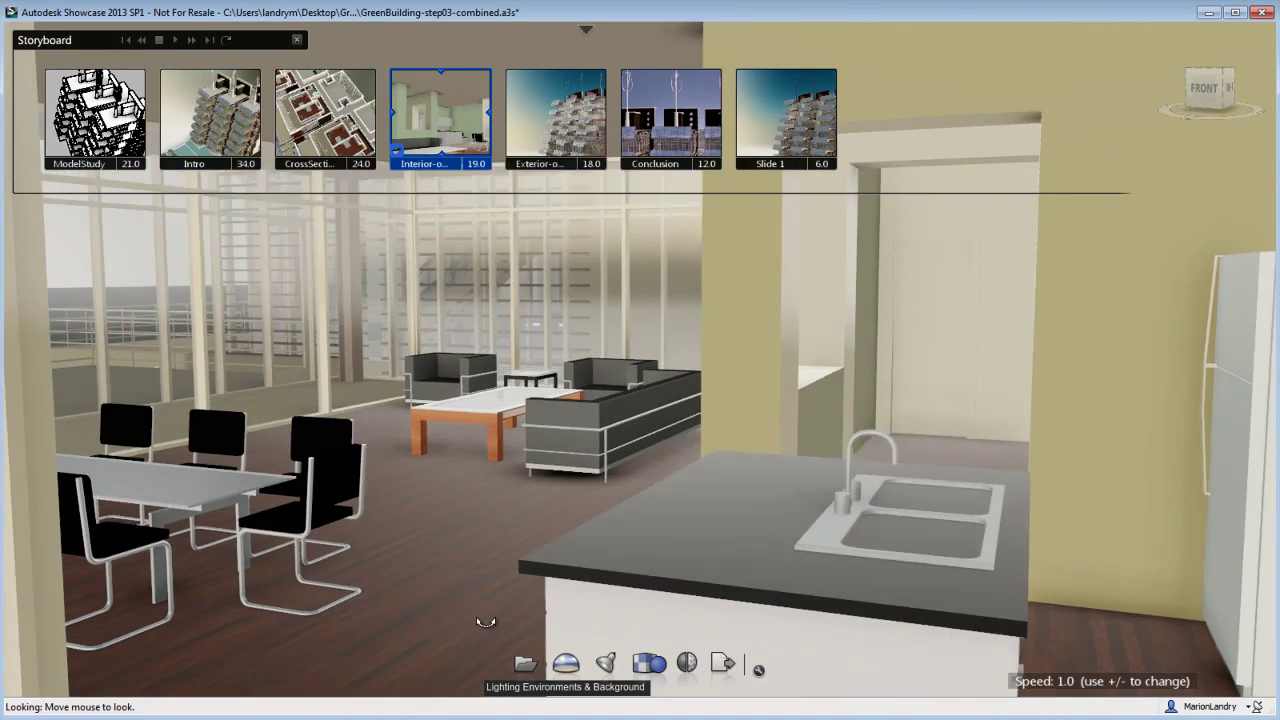
click(668, 133)
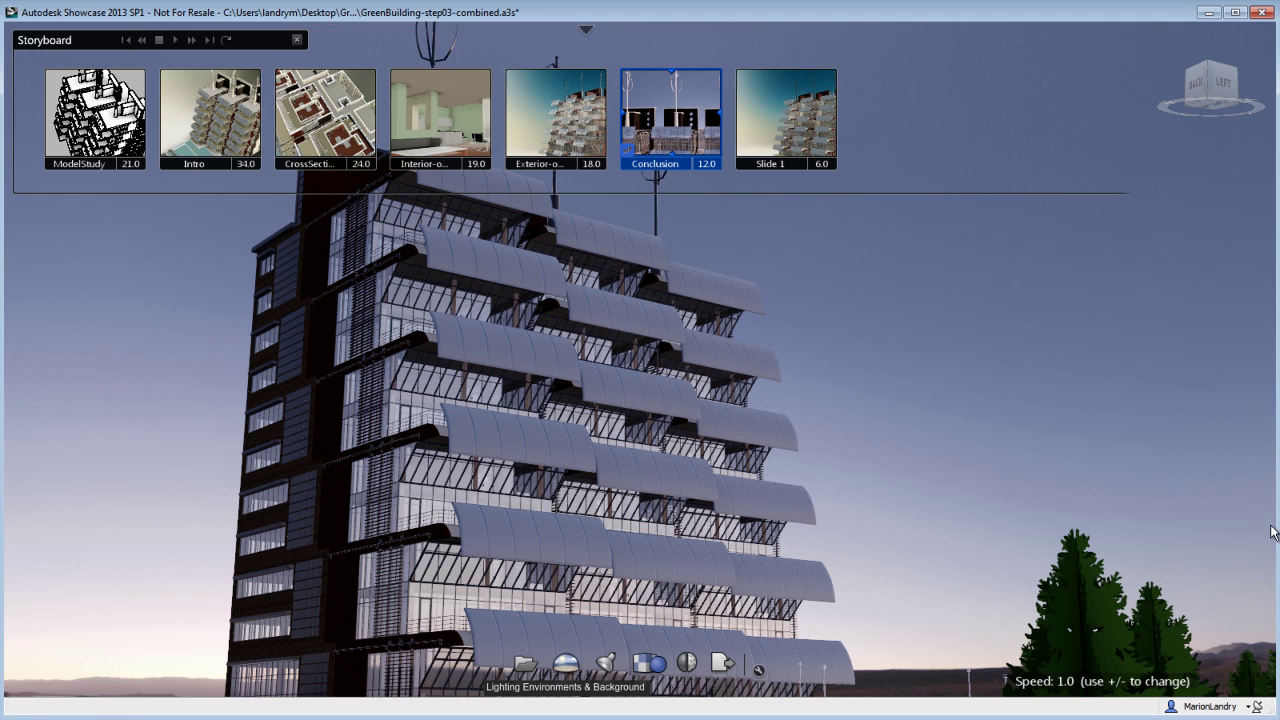
key(ctrl+shift+c)
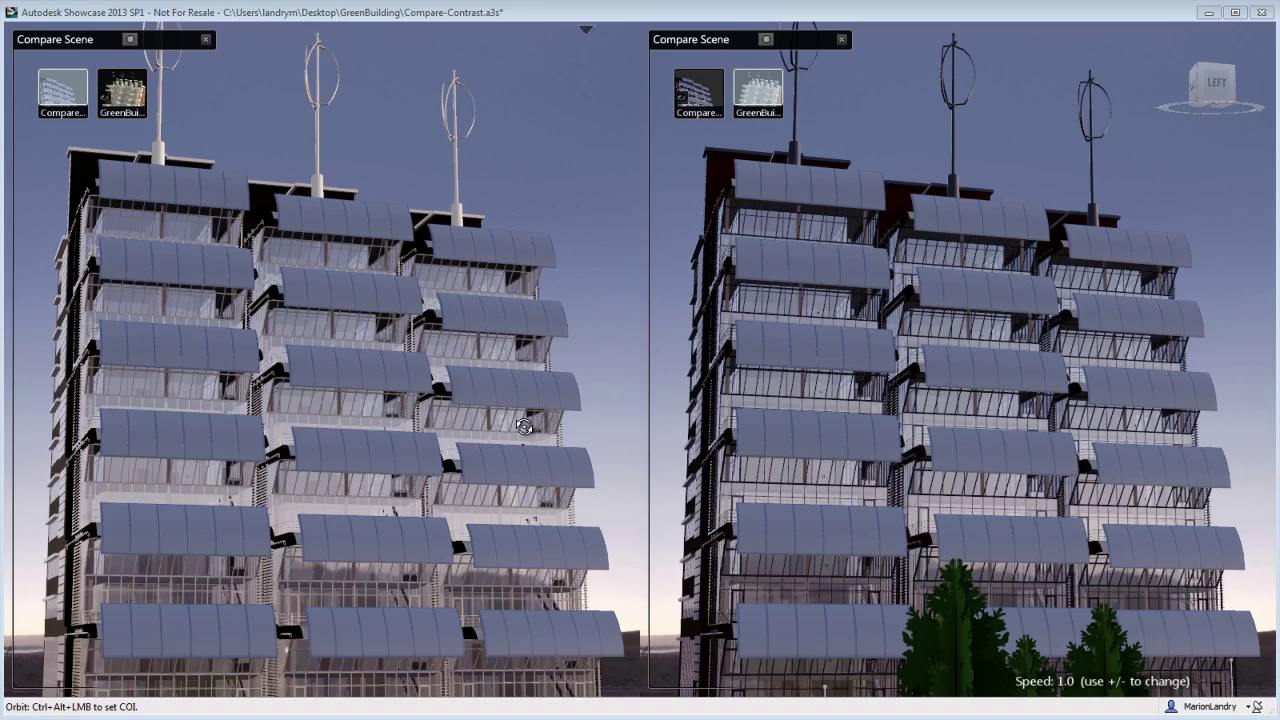
Try Ashlar then Granite on the left facade, and orange brick then warm grey on the right
mouse_move(580, 408)
mouse_down()
mouse_move(449, 457)
mouse_move(158, 425)
mouse_up()
key(l)
click(561, 348)
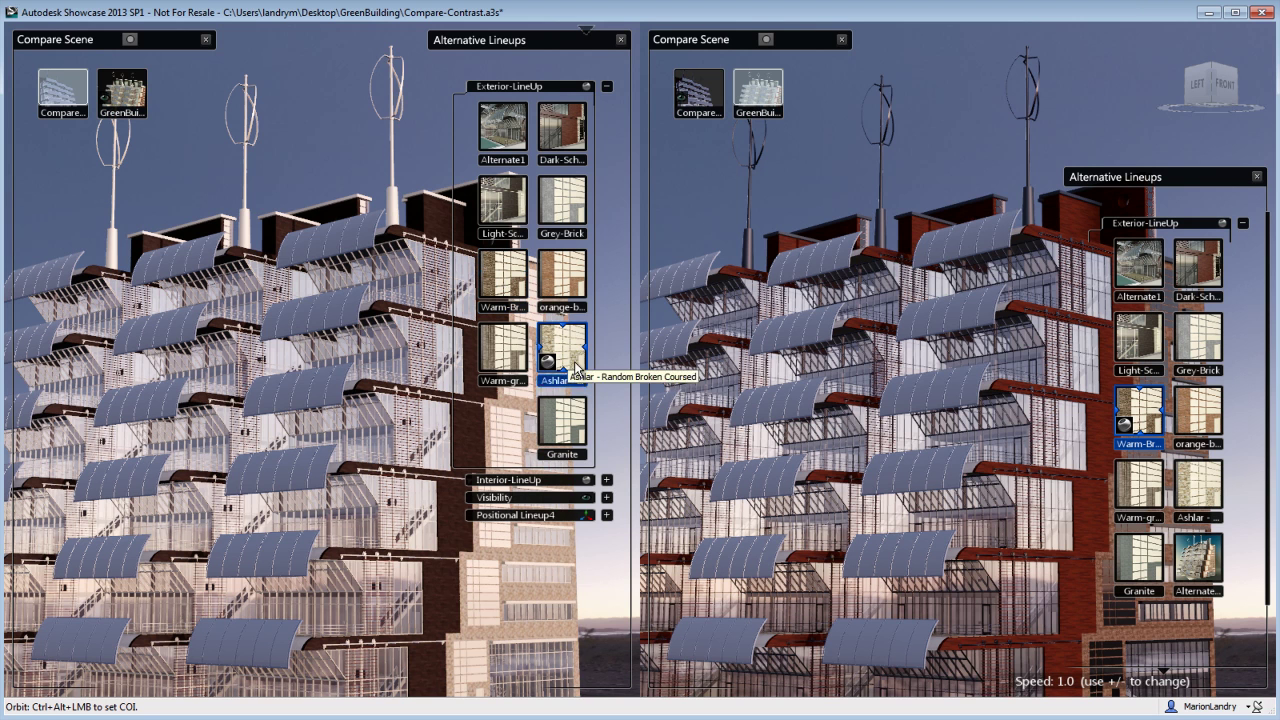
click(573, 427)
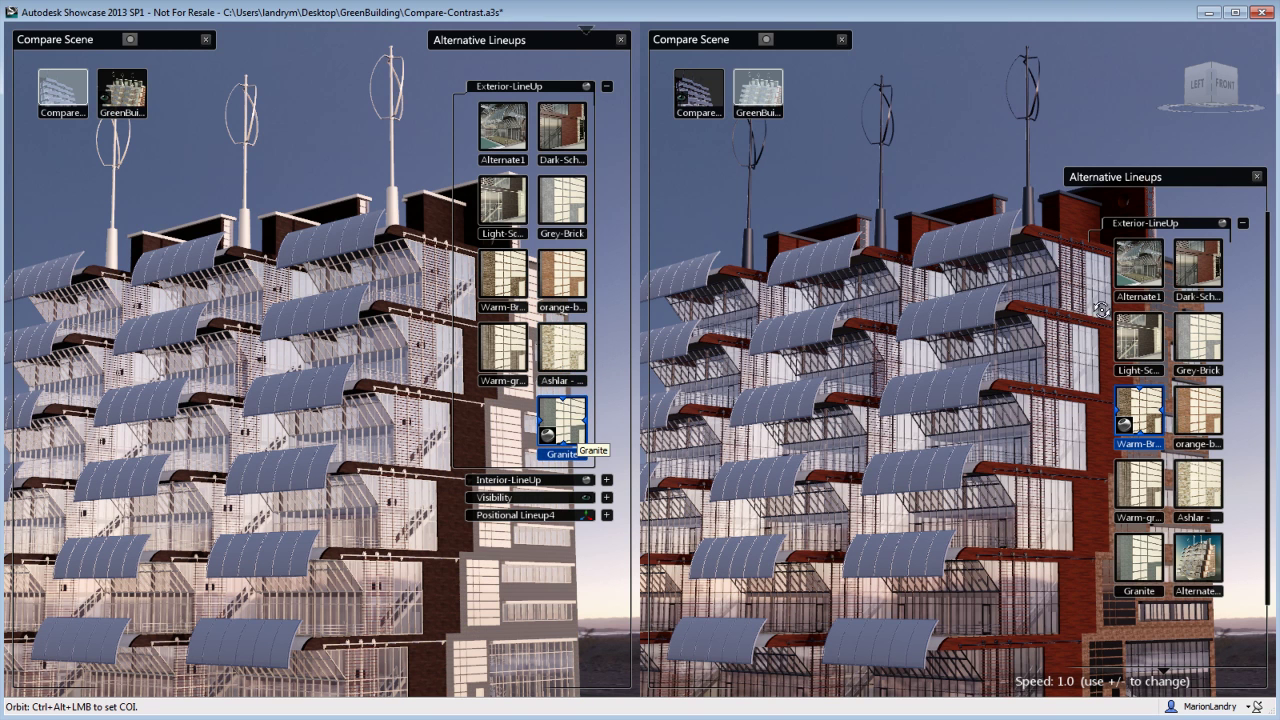
click(1201, 418)
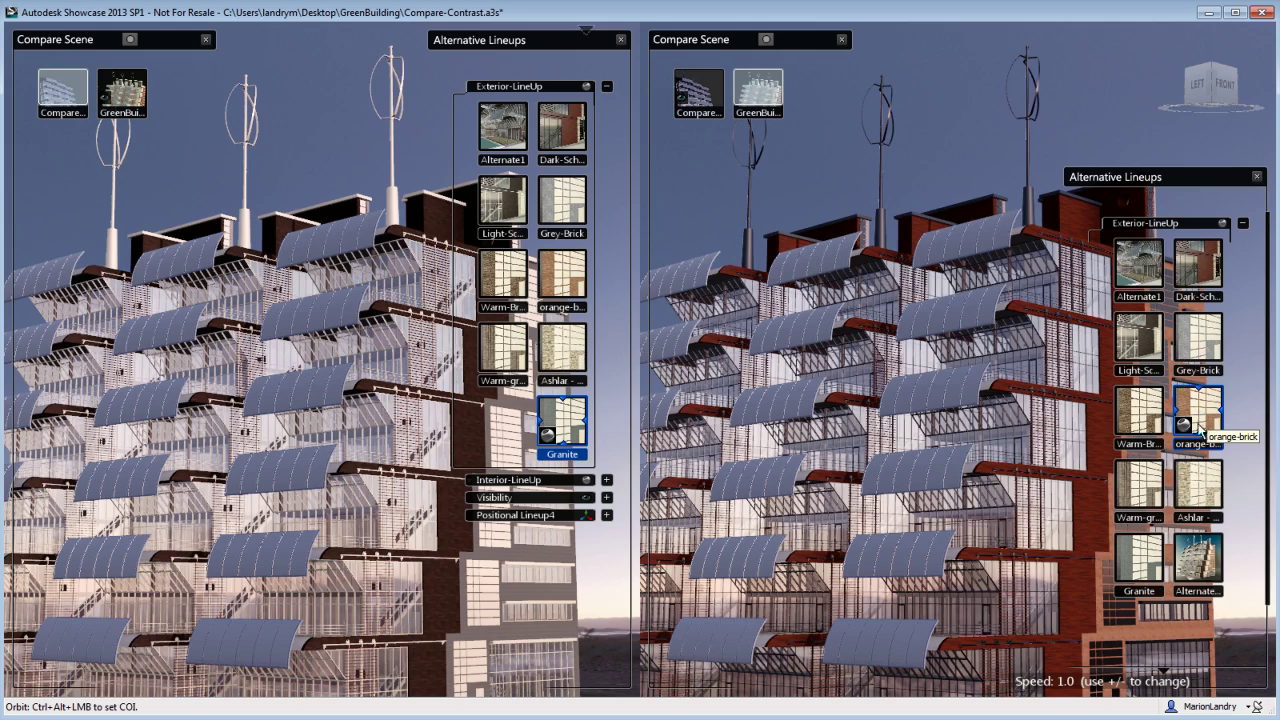
click(1148, 491)
Switch the right facade to Ashlar stone and jump to the CrossSections slide
click(1198, 498)
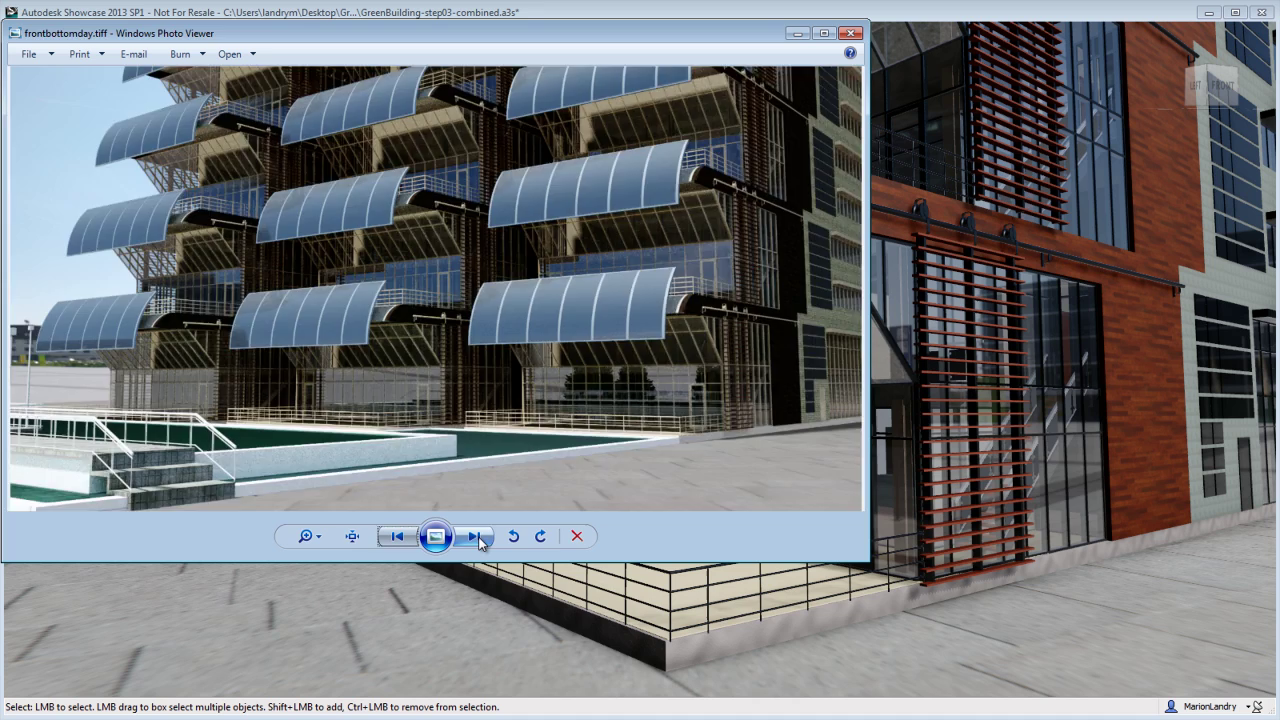
click(480, 541)
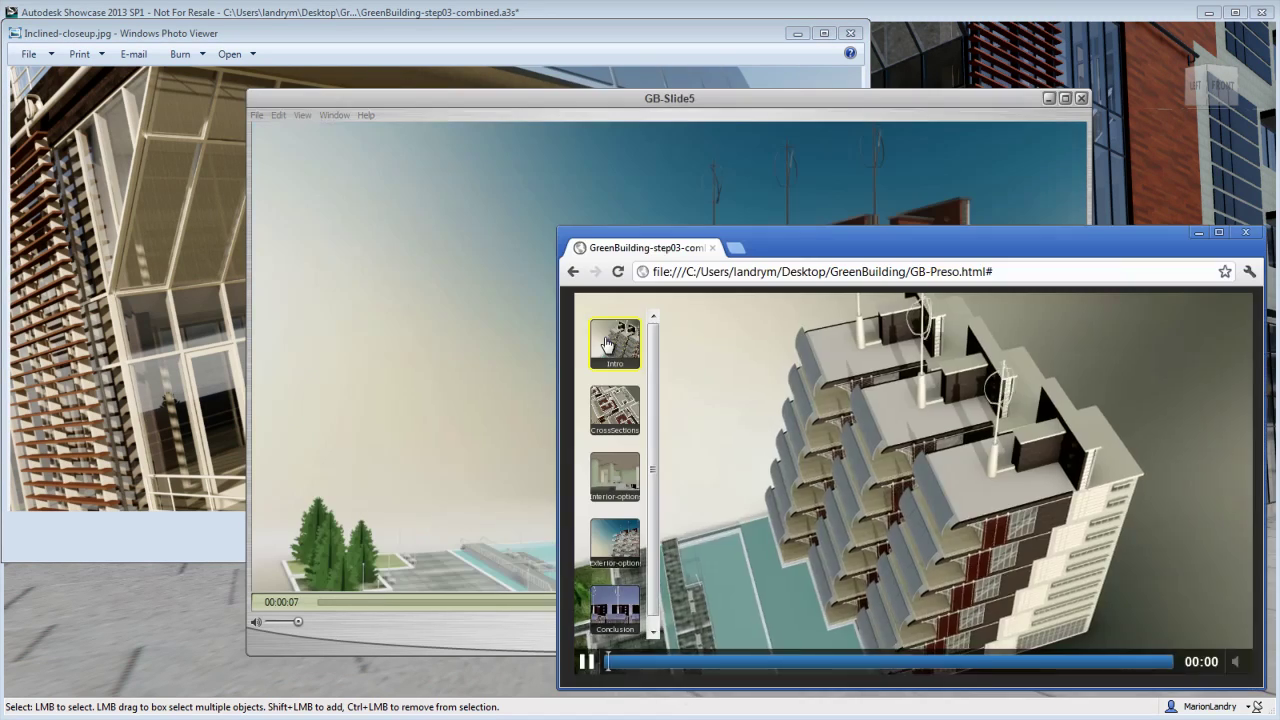
click(613, 412)
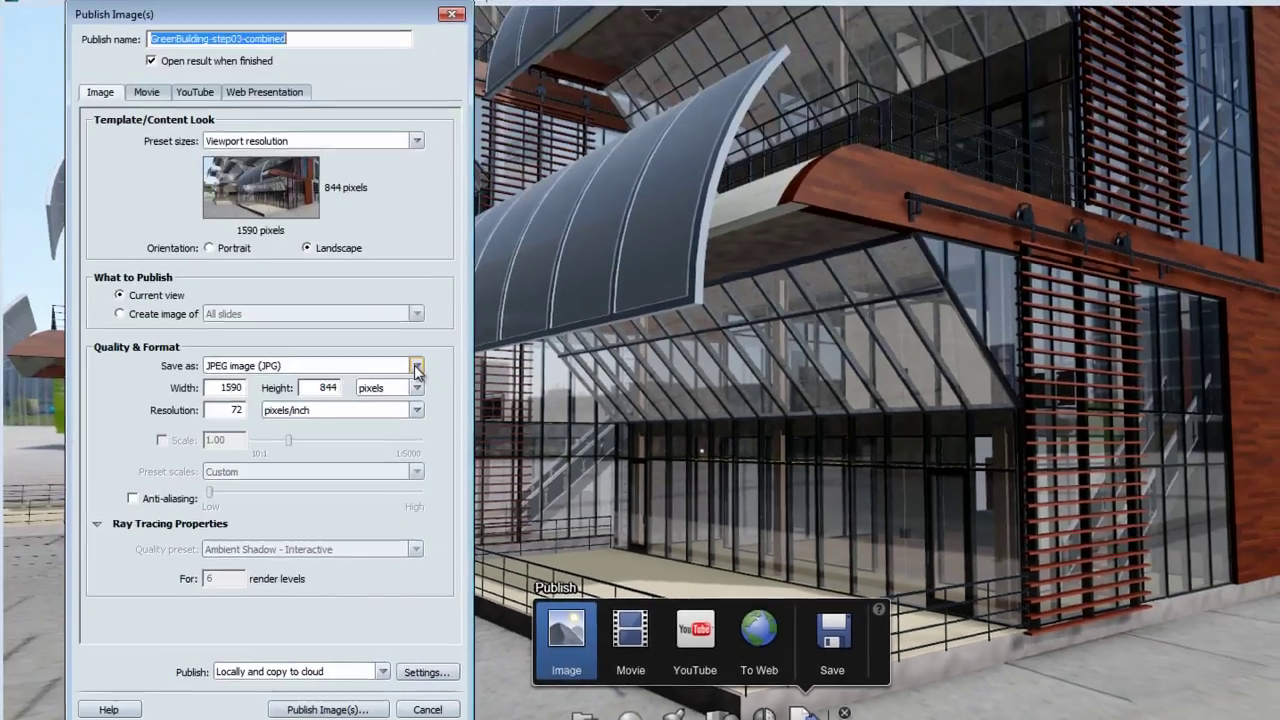
Keep viewport-resolution image size and make the movie include all slides together
click(417, 143)
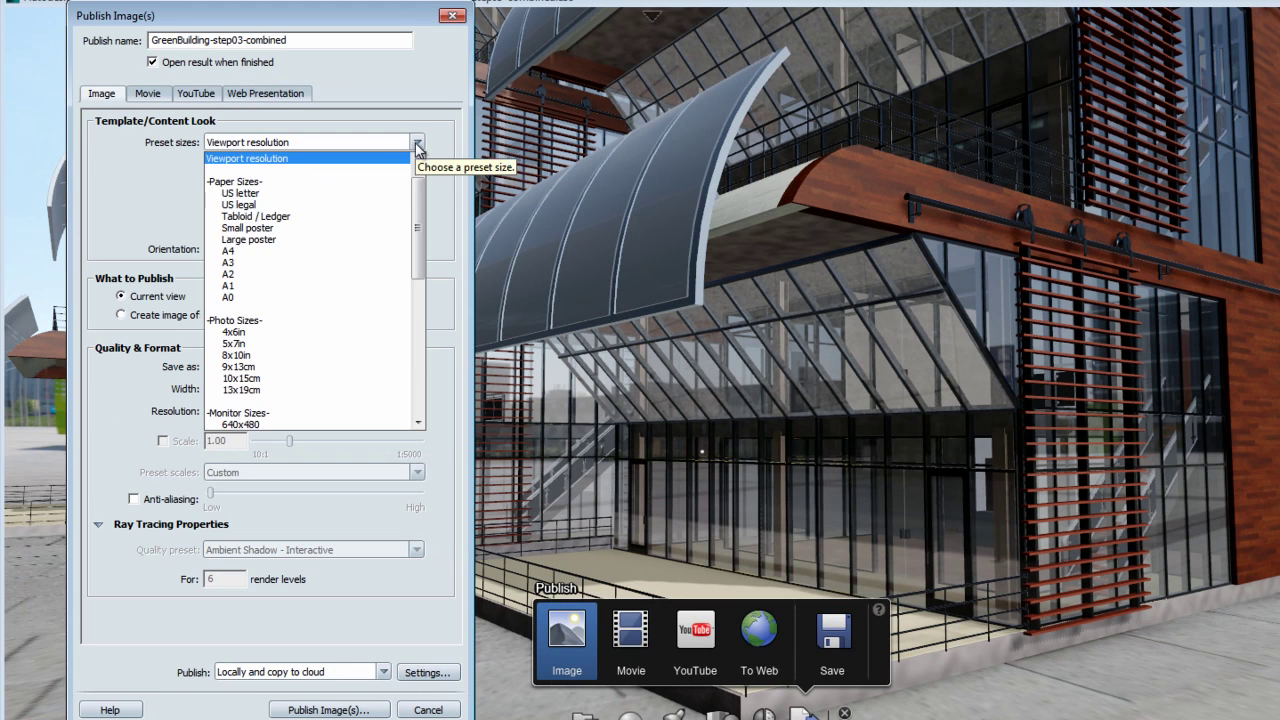
click(446, 135)
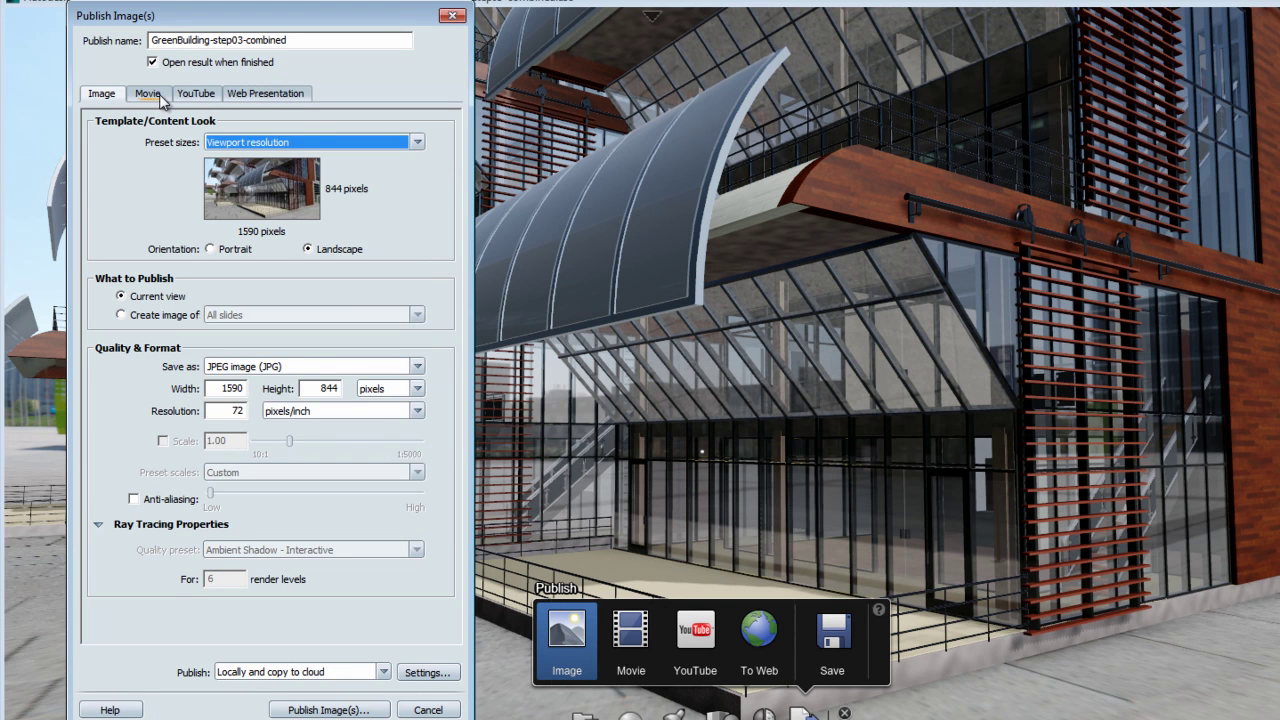
click(148, 93)
click(417, 300)
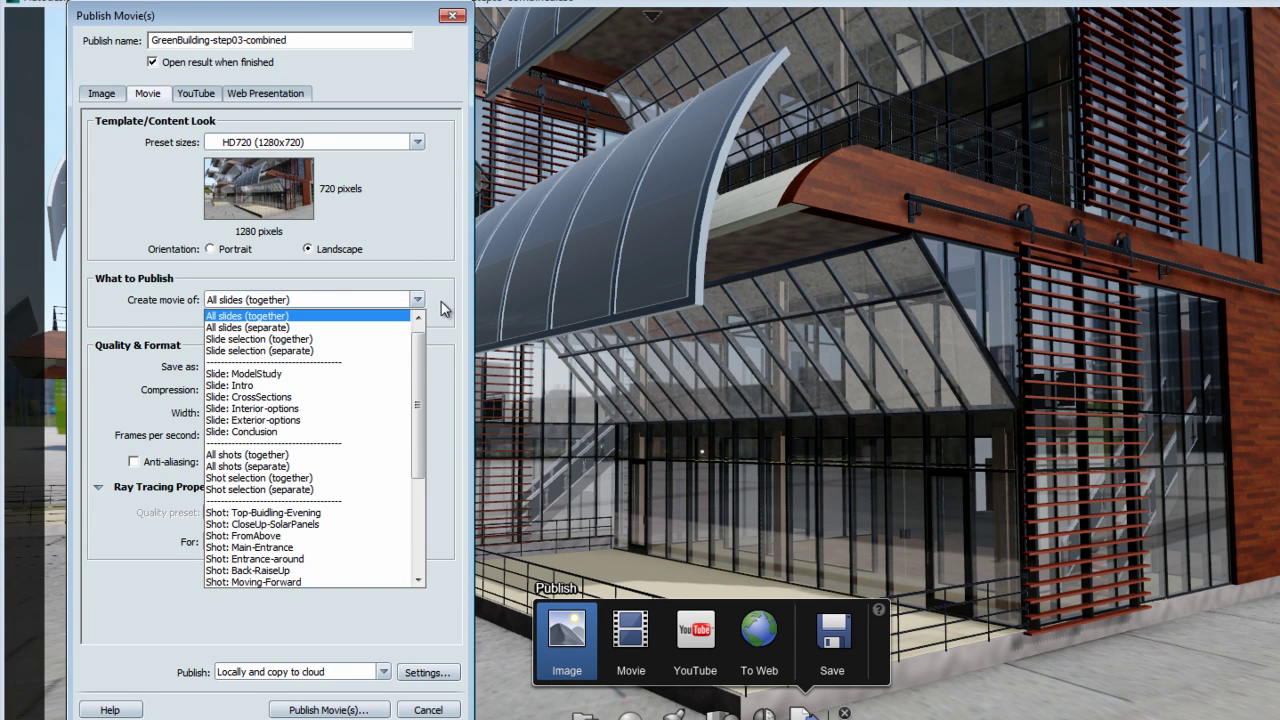
click(445, 310)
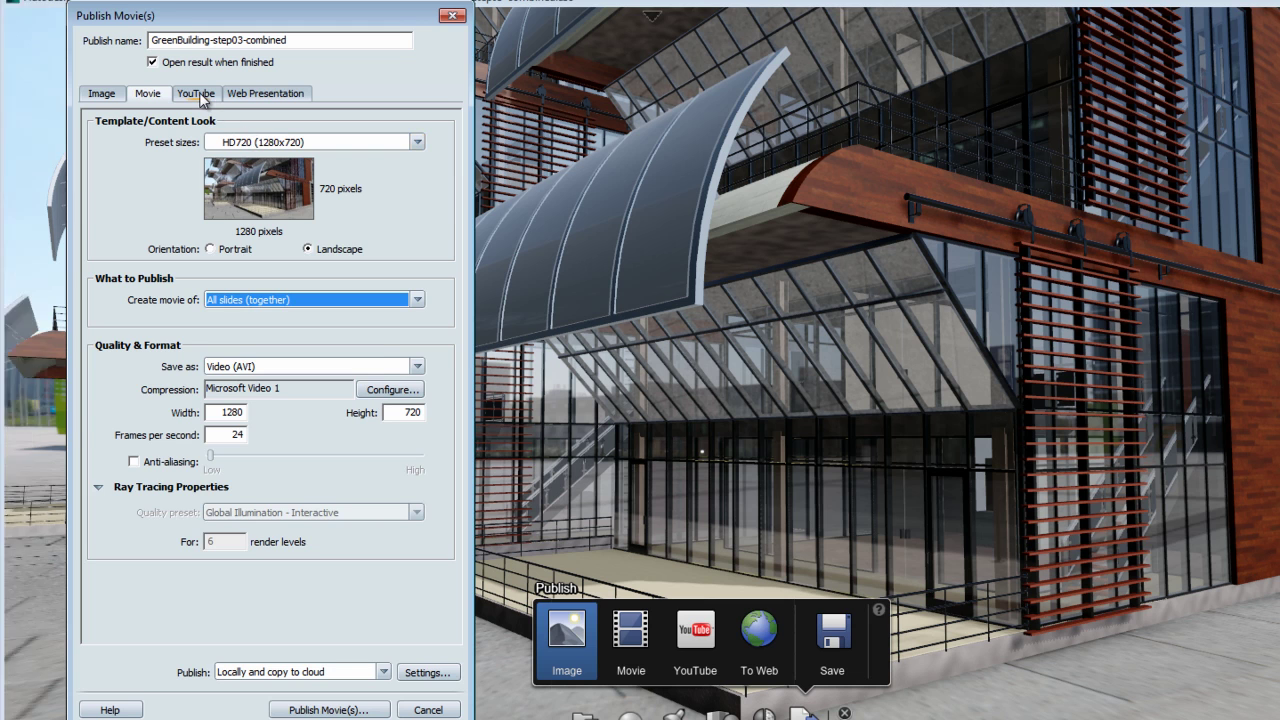
click(198, 93)
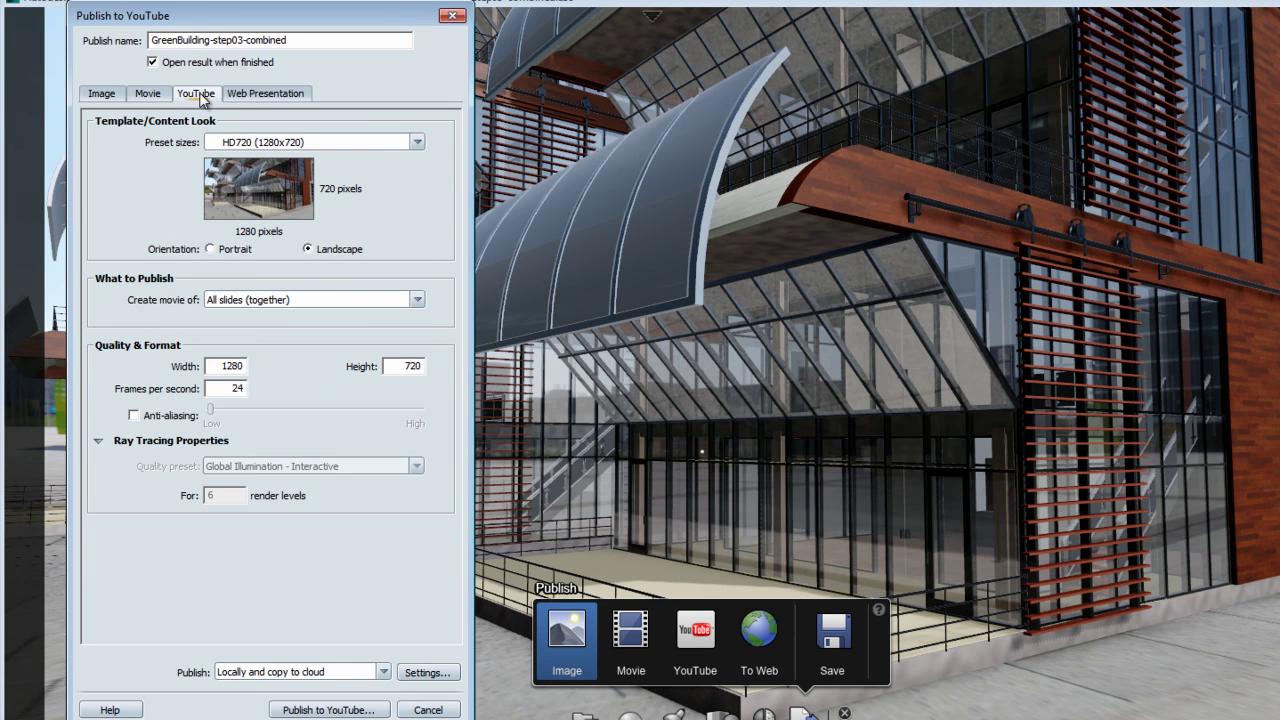
Choose Web Presentation publishing and set where the presentation is published
click(250, 93)
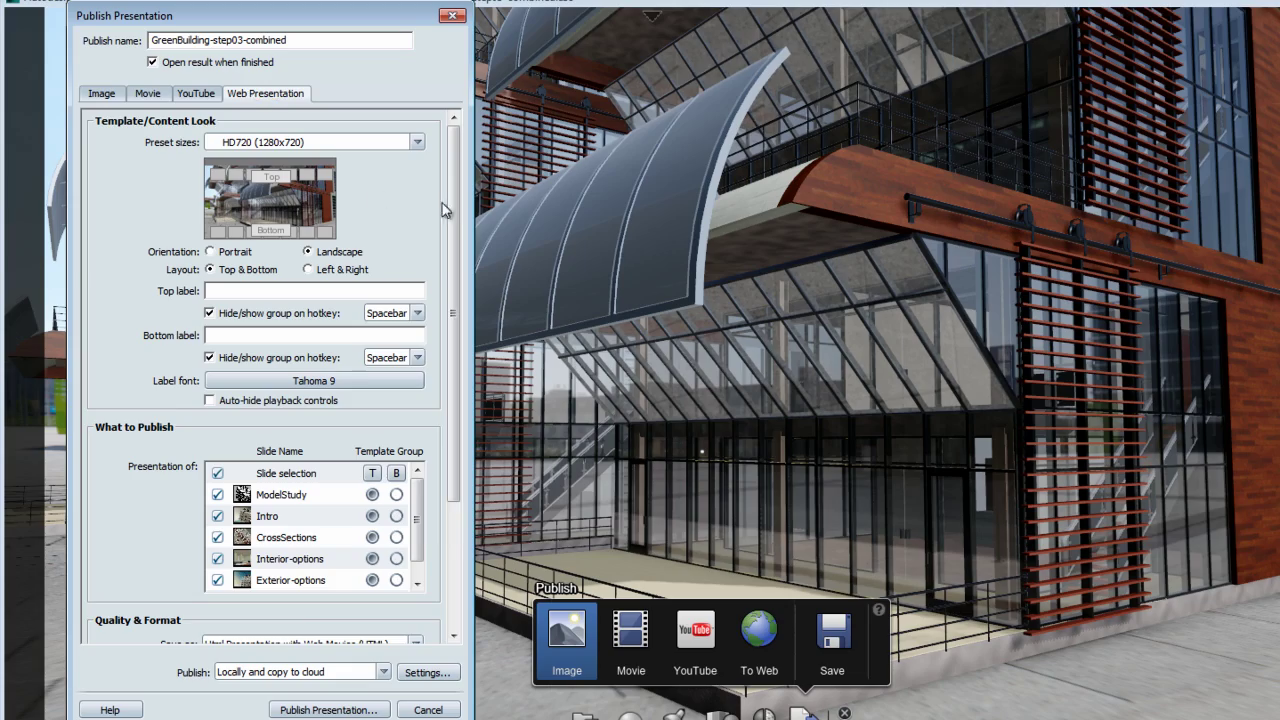
drag(453, 215, 453, 350)
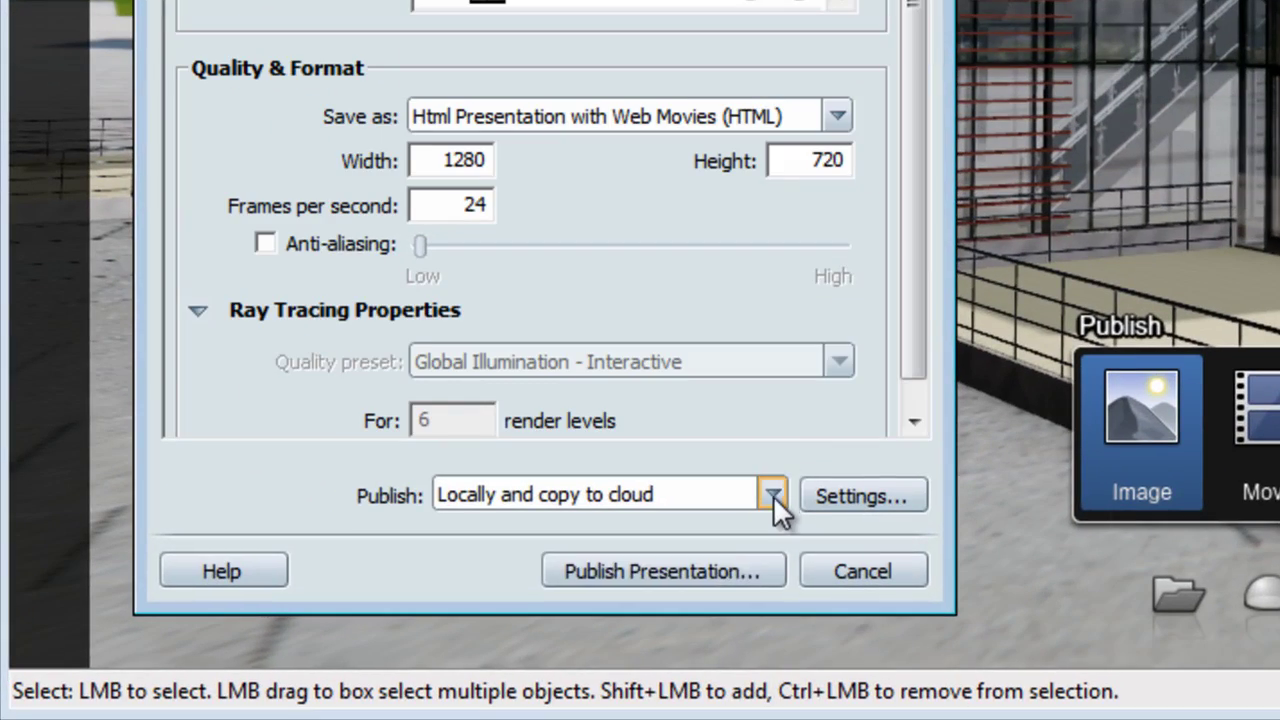
click(774, 496)
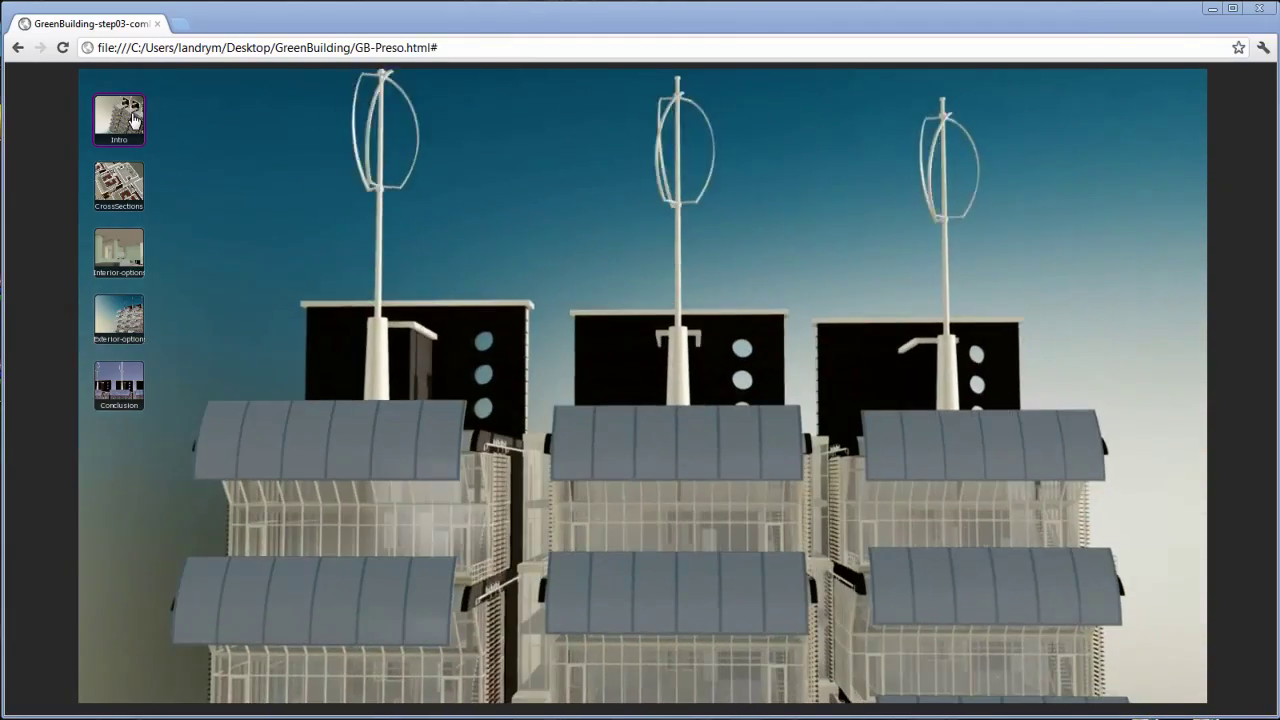
Play the CrossSections slide, then the Interior-options slide, in GB-Preso.html
click(120, 188)
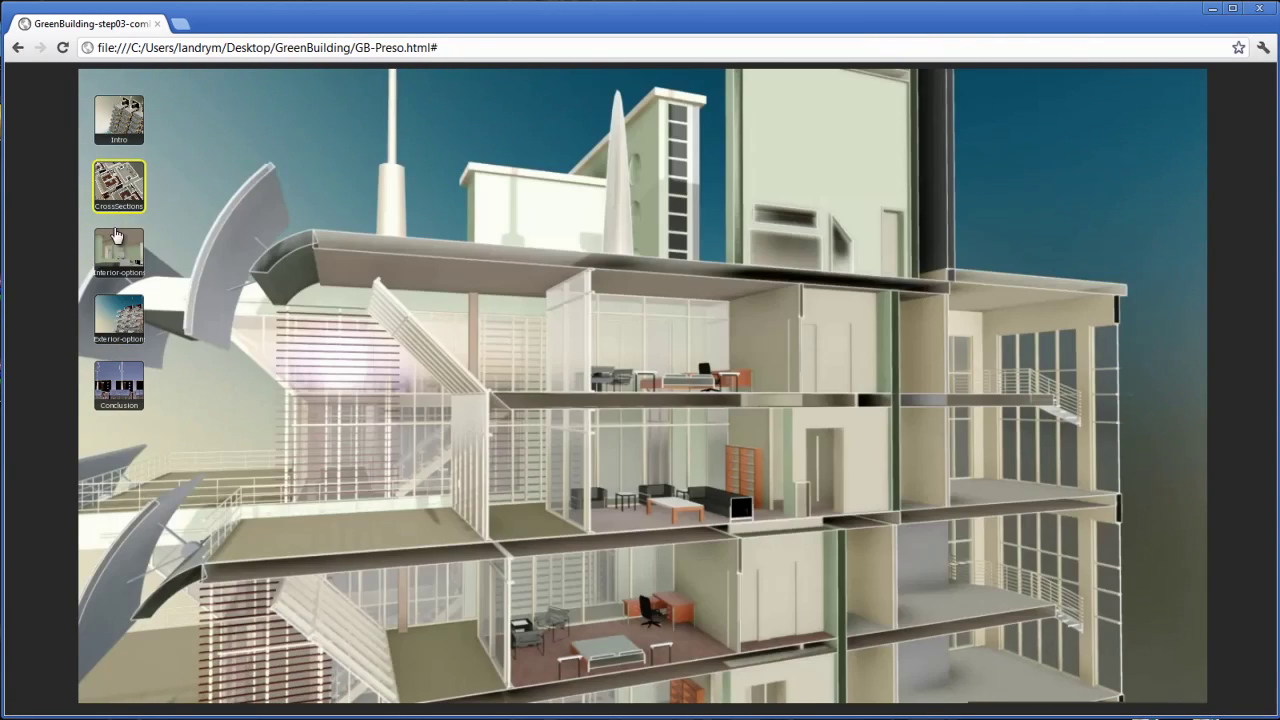
click(116, 250)
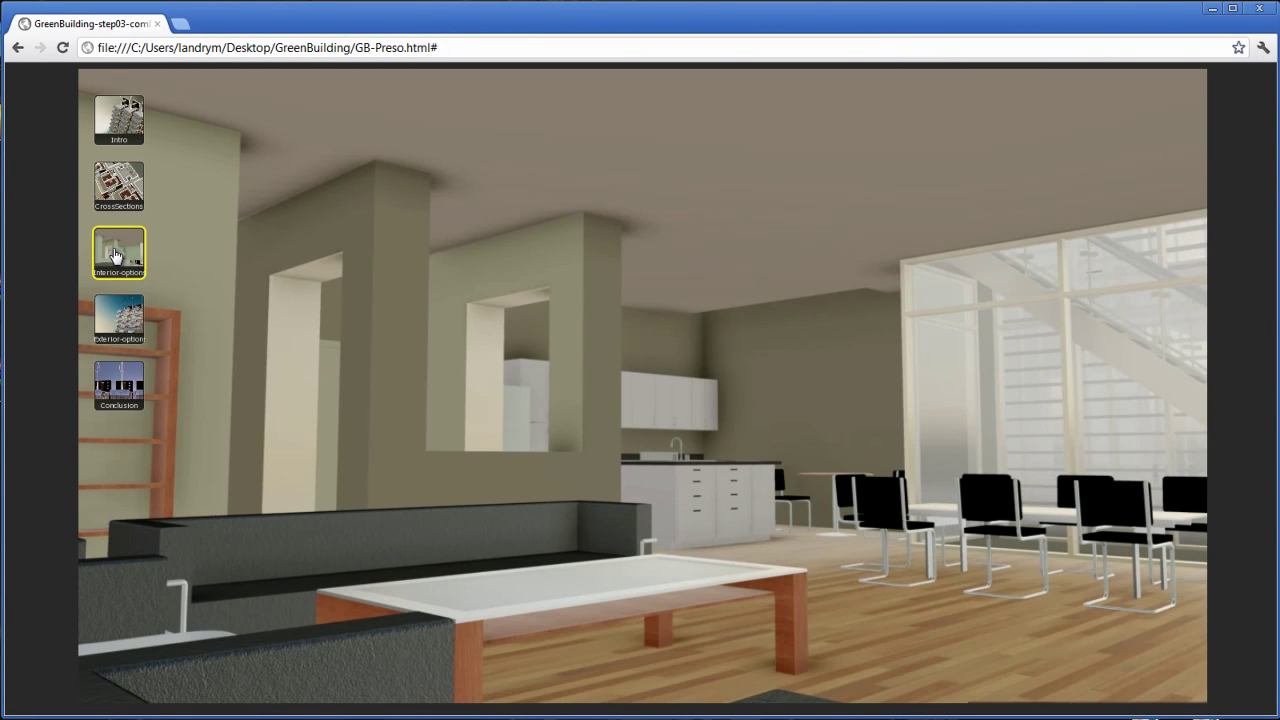